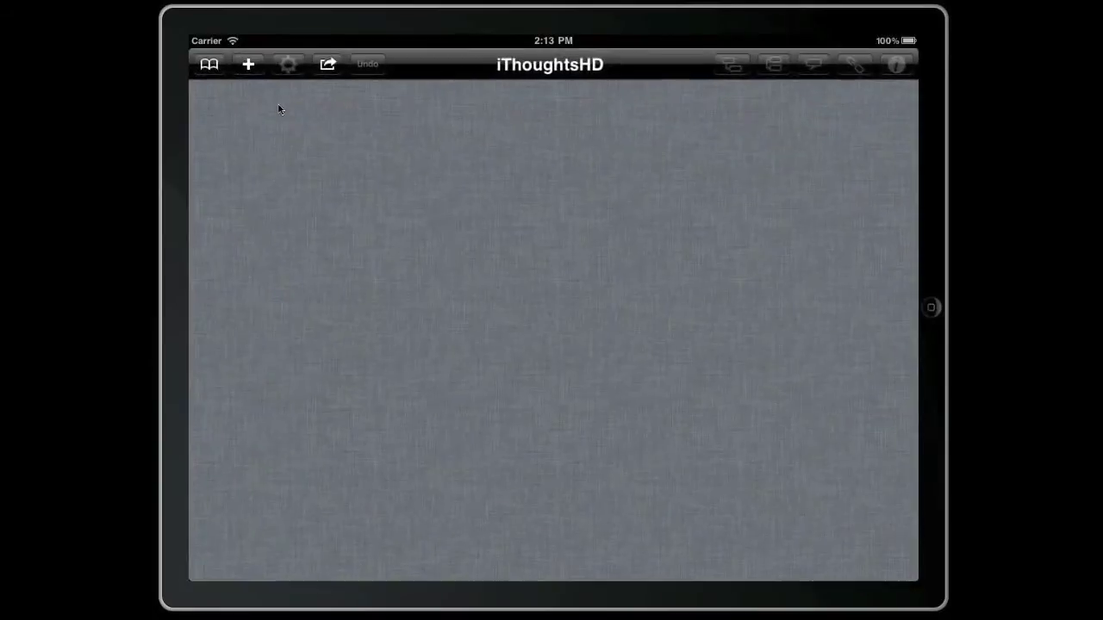
Create a new mind map named 'topics' with its central 'topics' node.
click(249, 65)
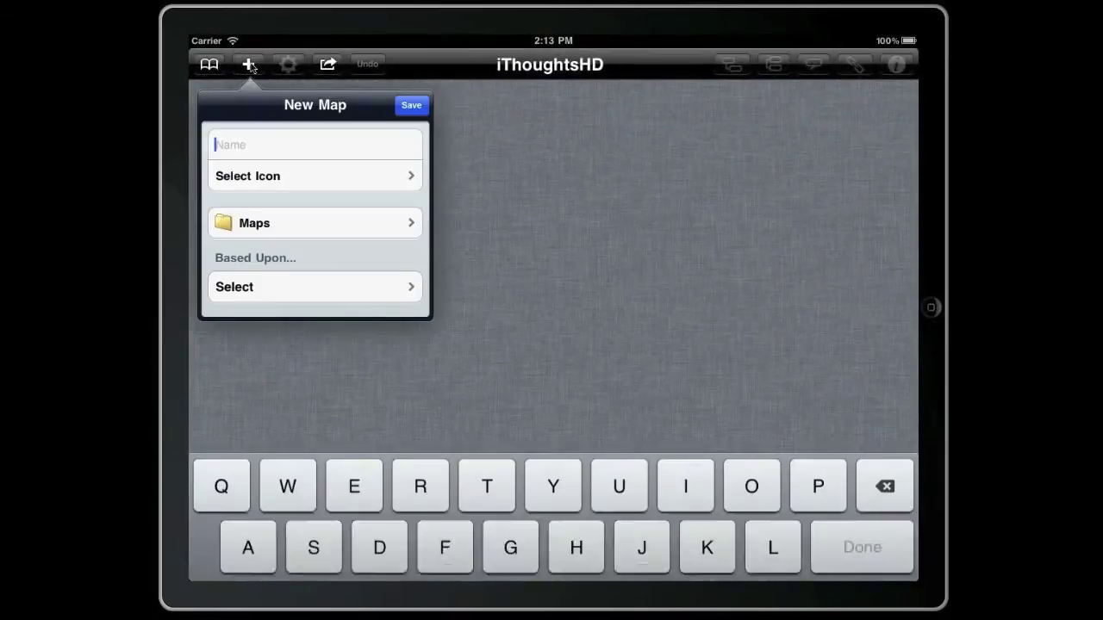
text(topics)
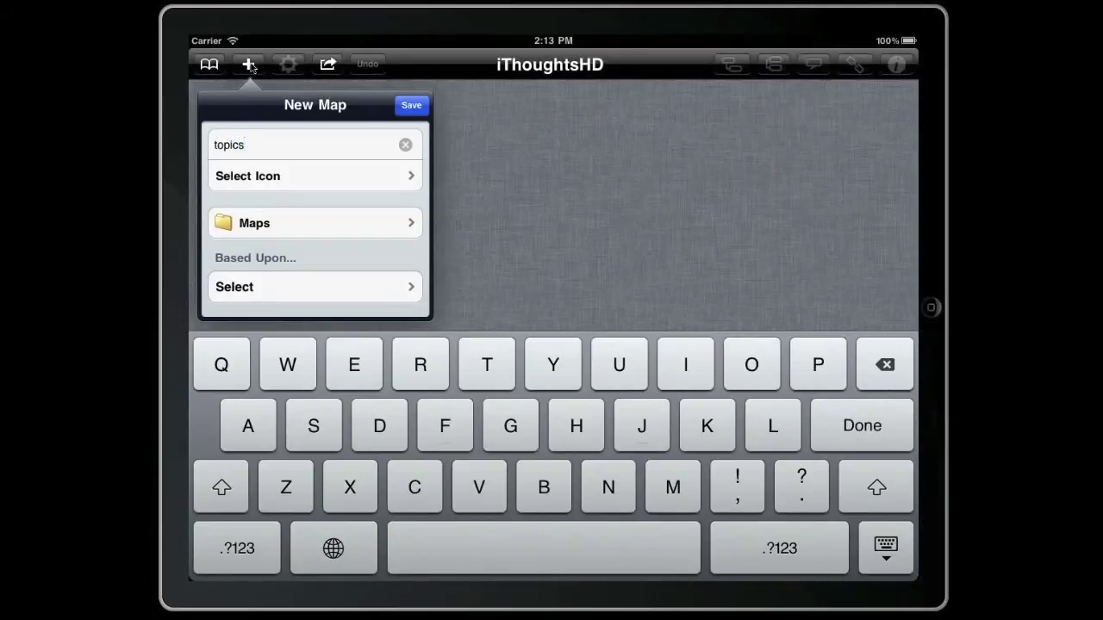
key(Return)
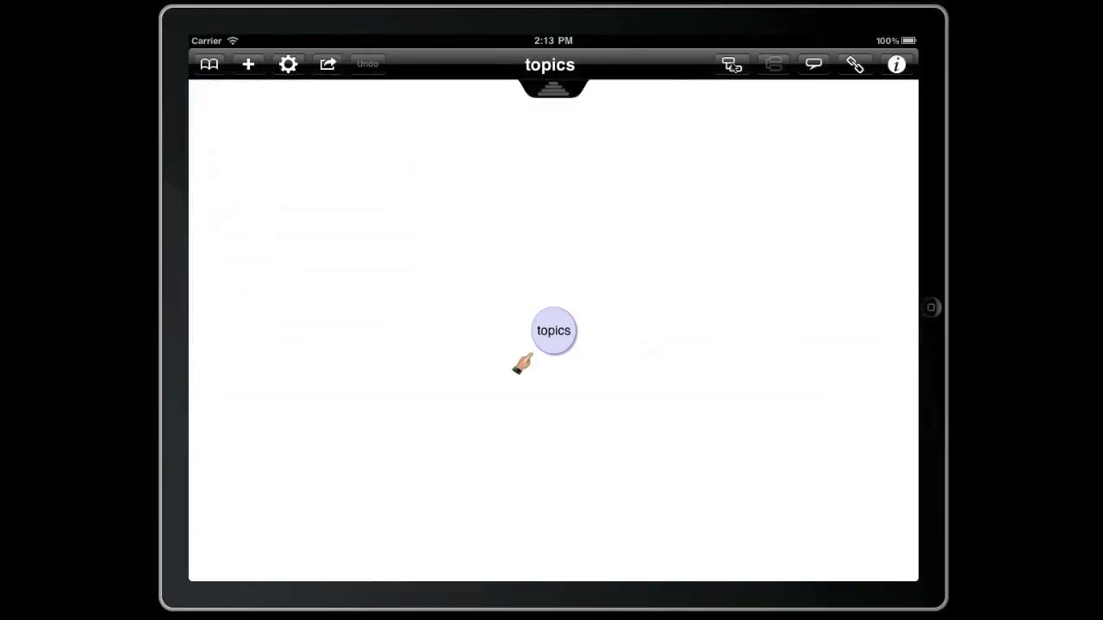
Add a 'topic' branch off 'topics' with a first 'topic' child beneath it.
click(732, 65)
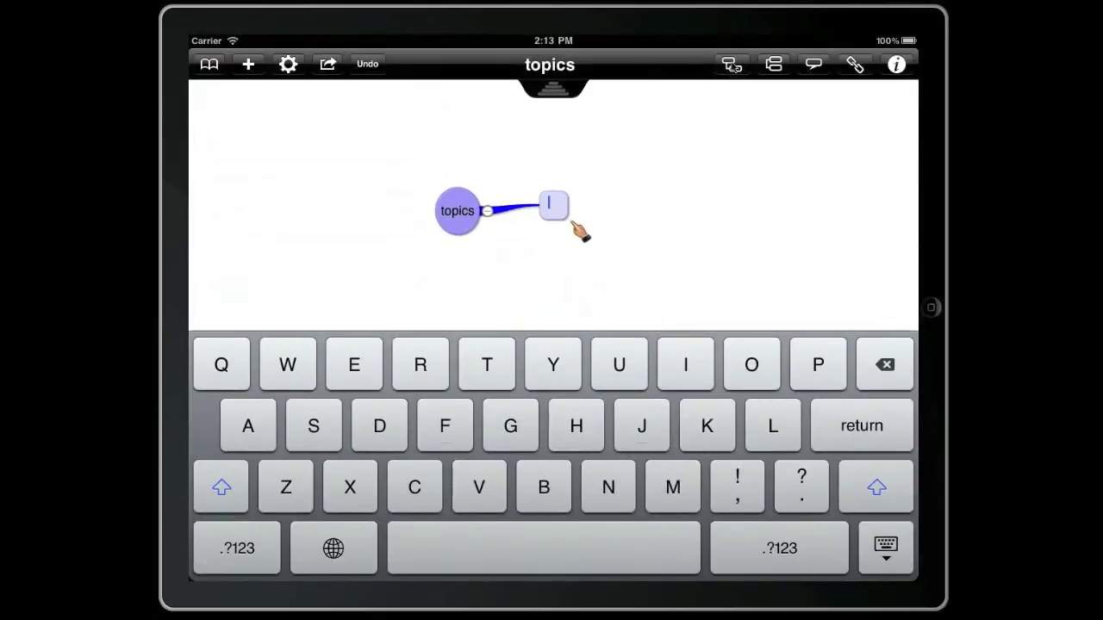
text(topic)
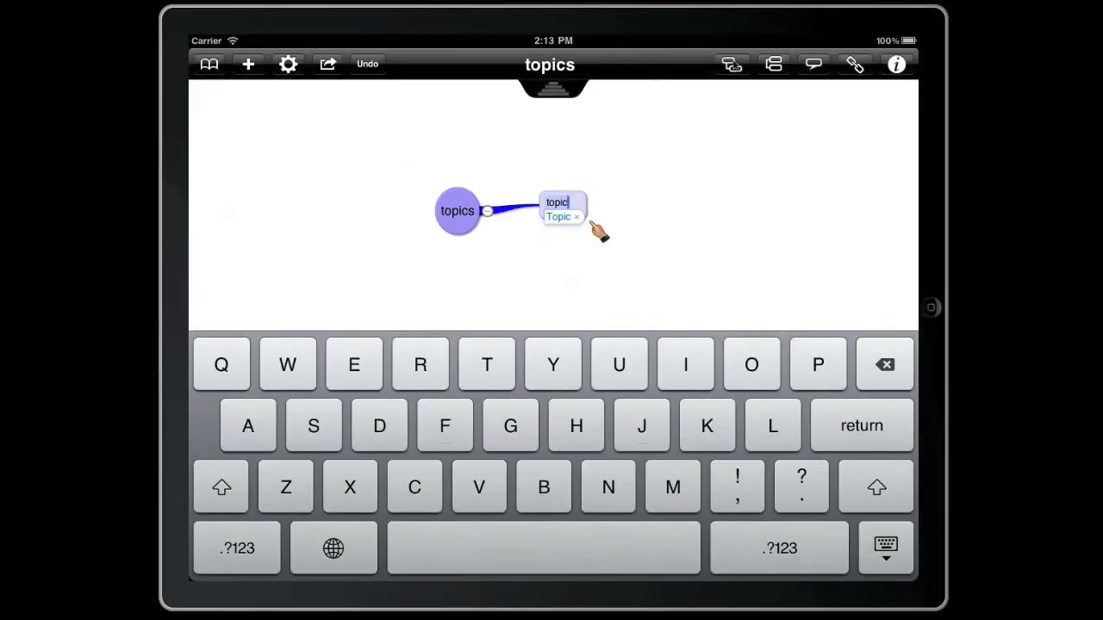
key(Tab)
text(topic)
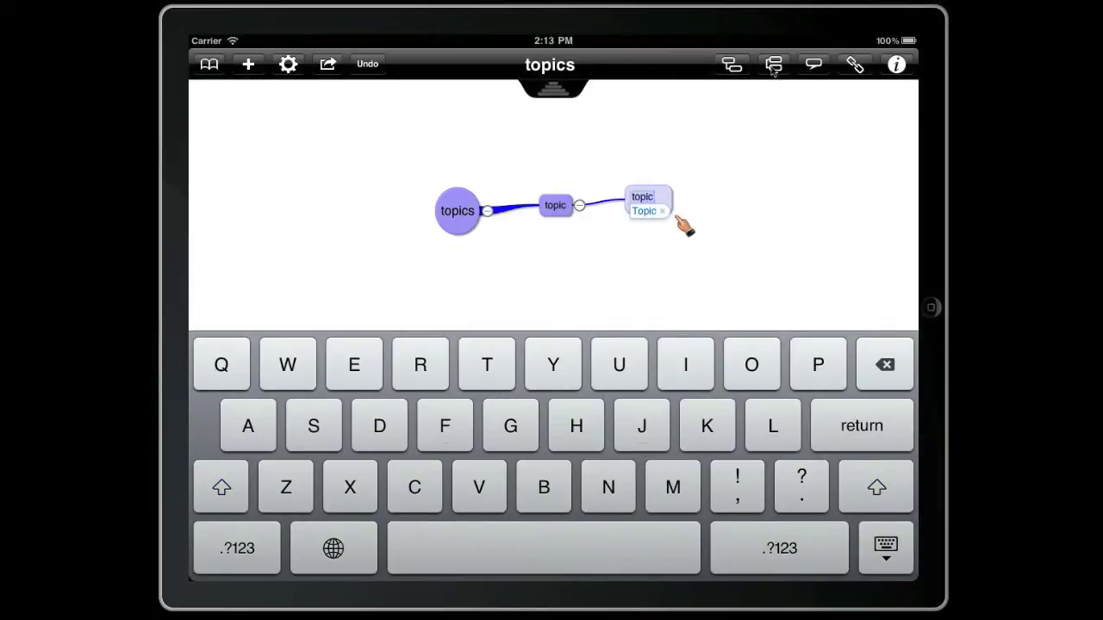
Add three more 'topic' sibling sub-topics, inserted below and above the existing ones.
click(773, 69)
text(topic)
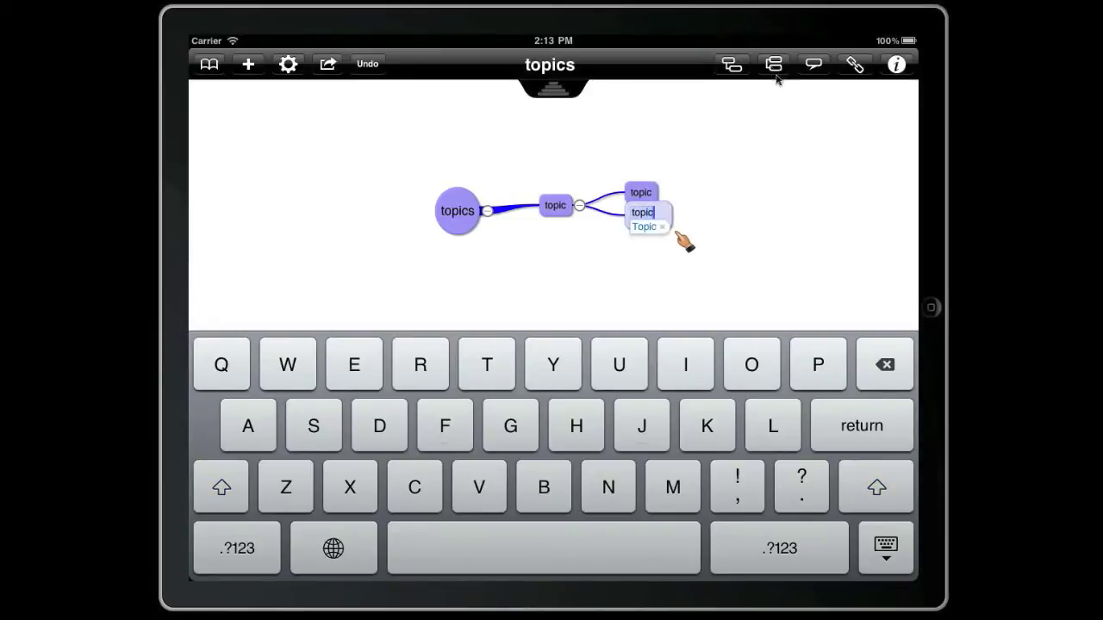
click(775, 66)
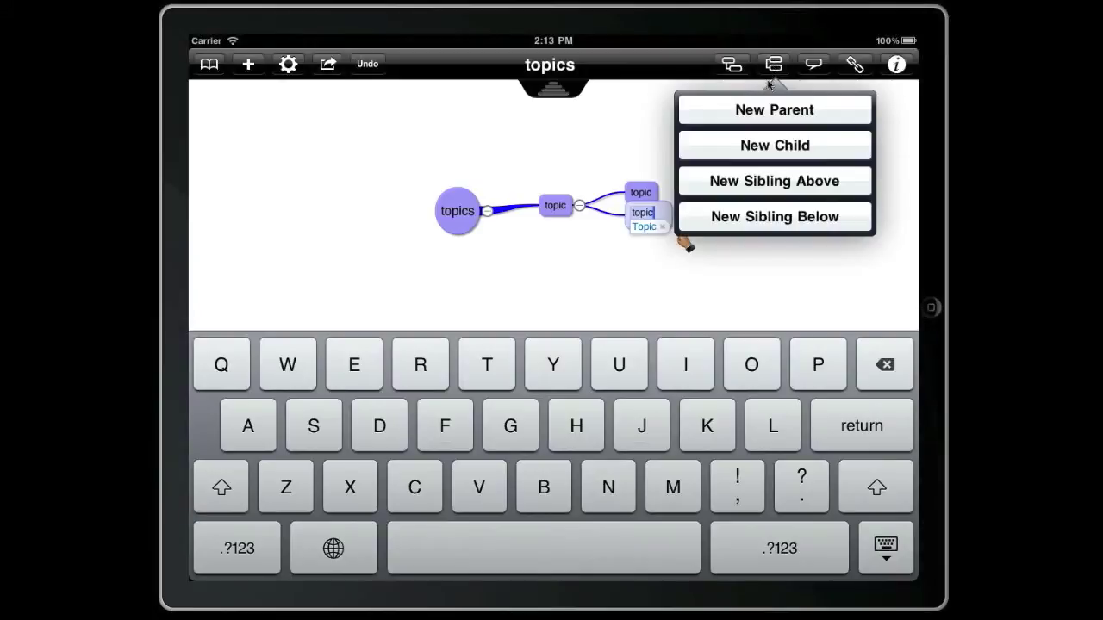
click(763, 193)
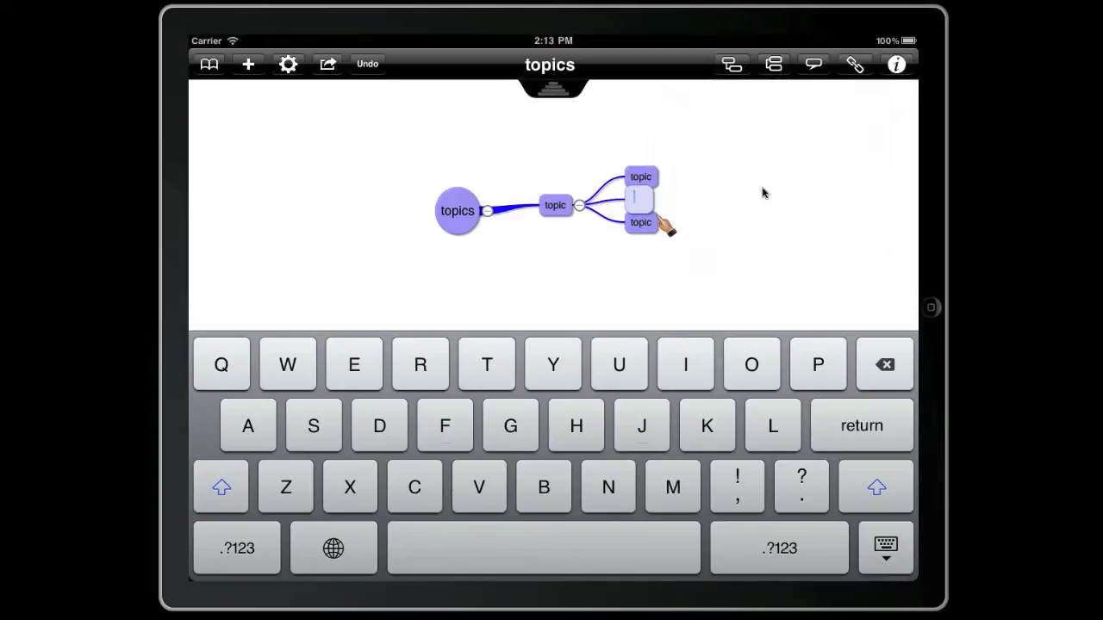
text(topic)
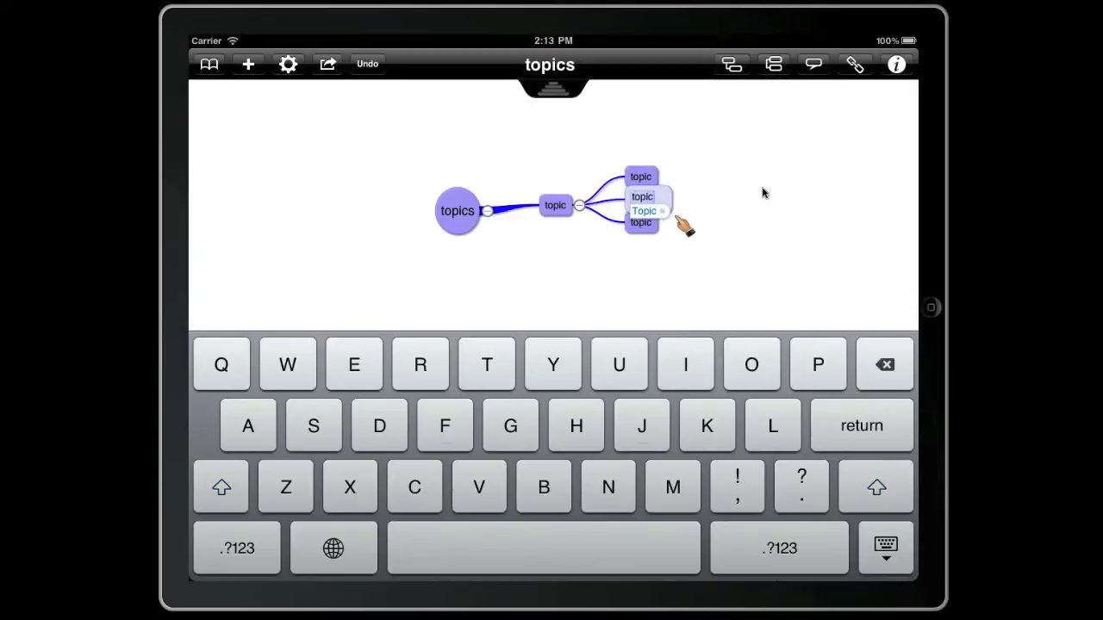
click(776, 67)
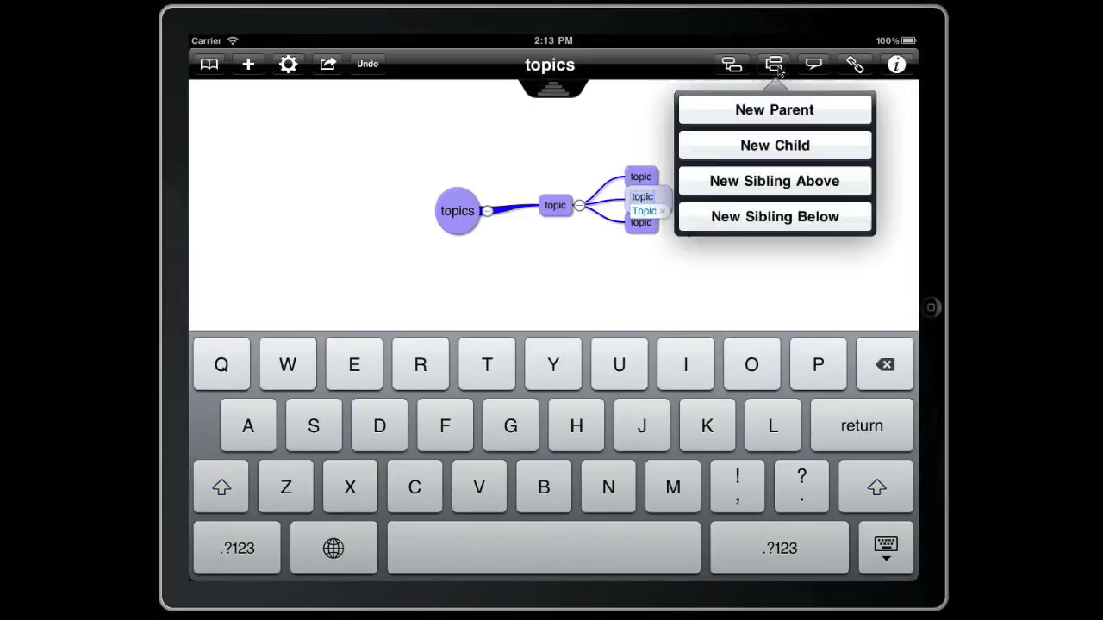
click(781, 217)
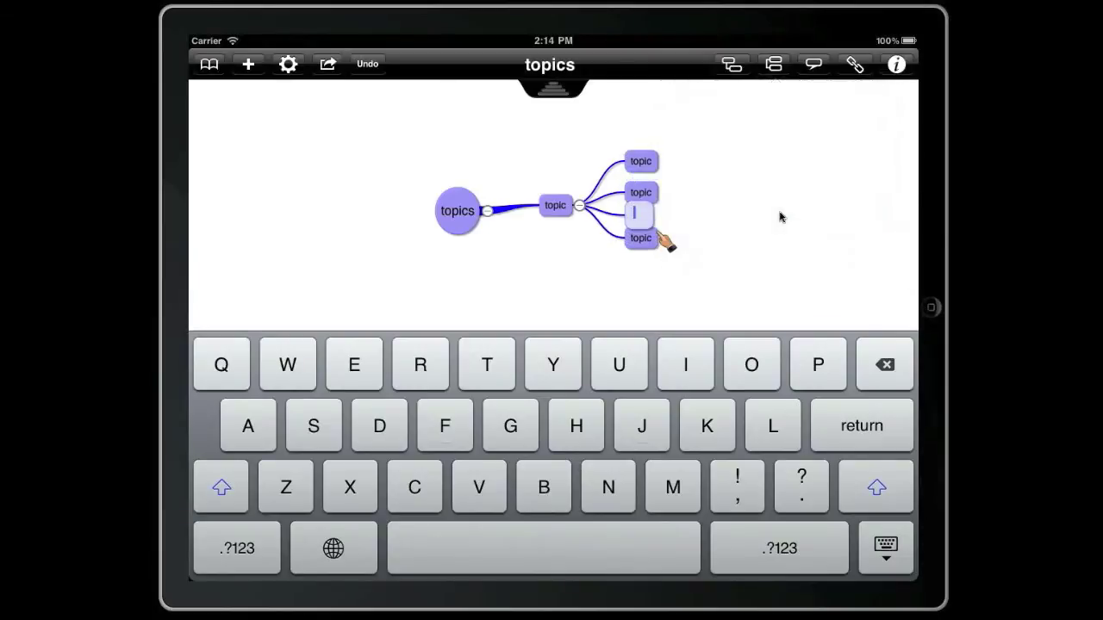
text(topic)
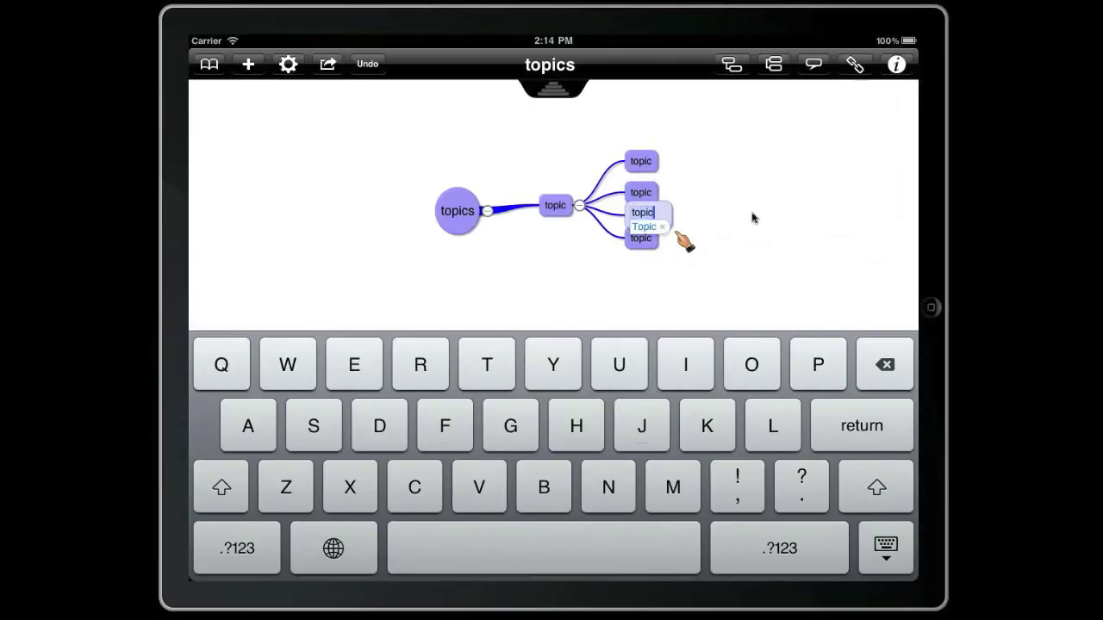
key(Return)
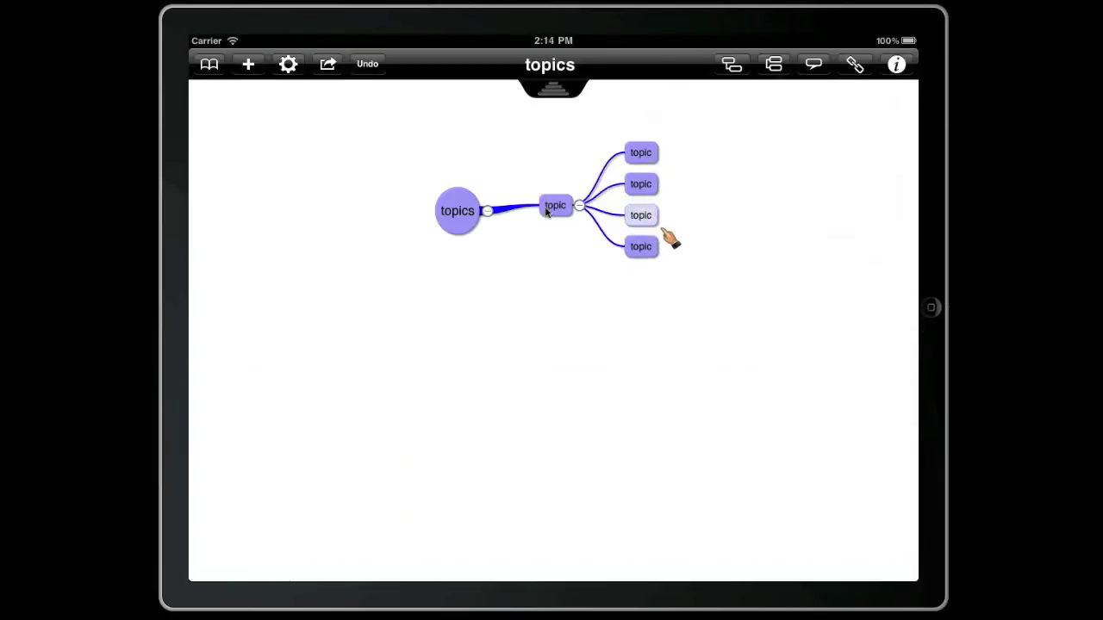
click(546, 211)
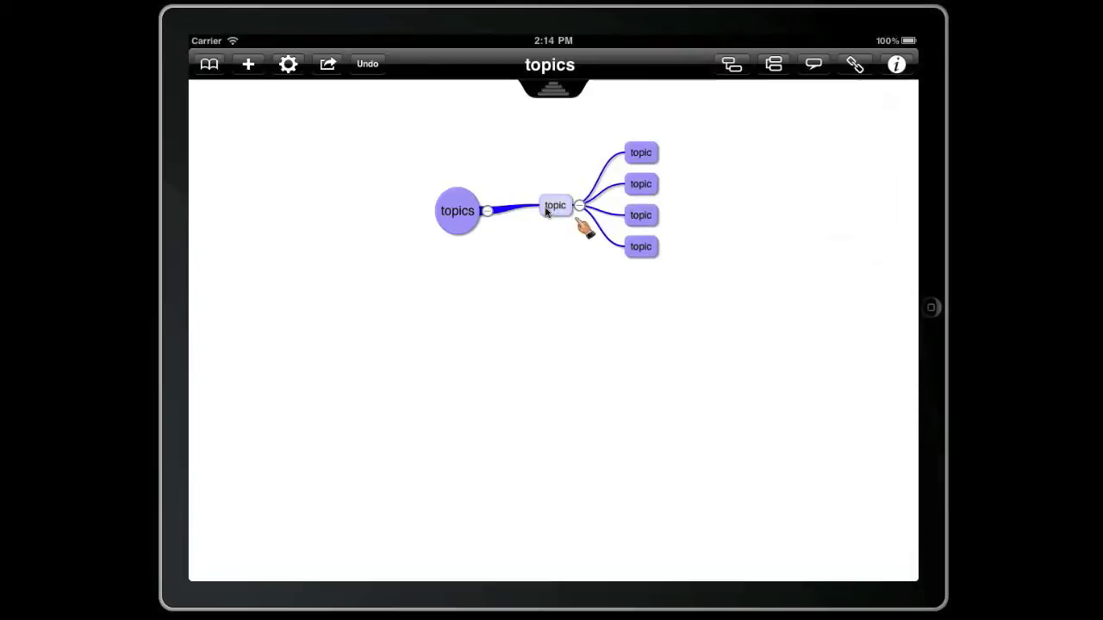
Insert a new parent node named 'topic' above the first topic branch.
click(774, 66)
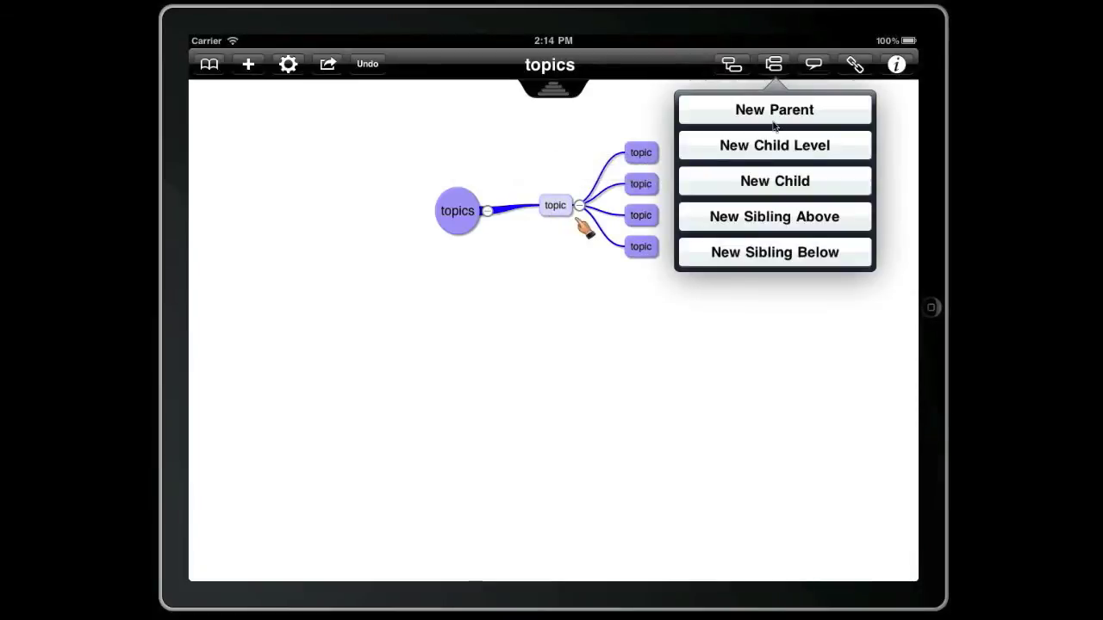
click(773, 114)
text(topic)
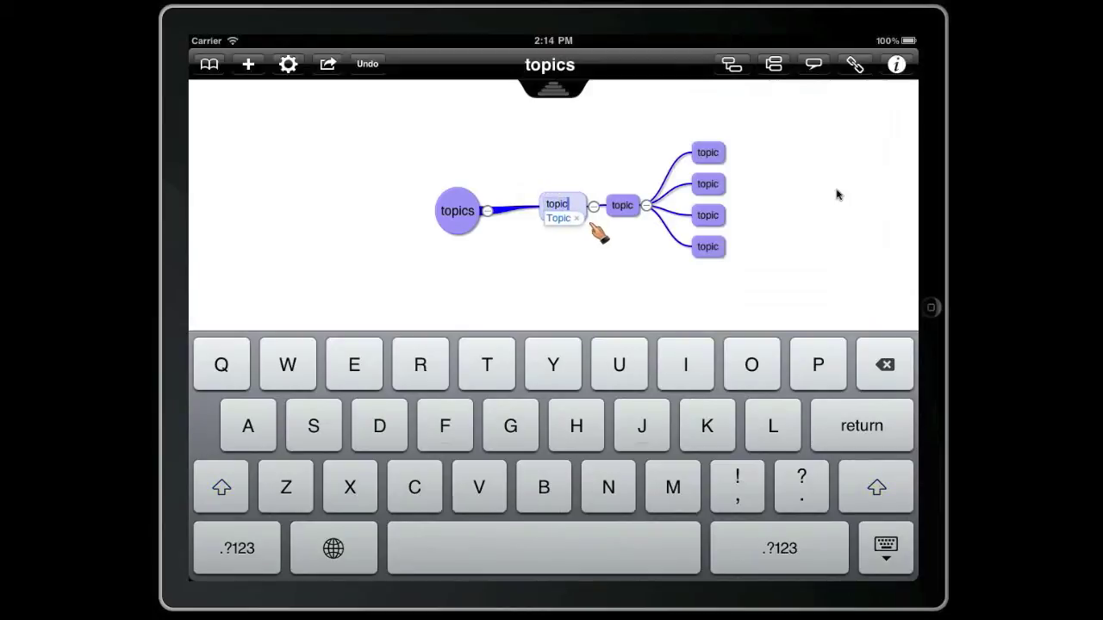
click(835, 195)
Insert a new 'topic' child level between the second topic and its four children.
click(641, 203)
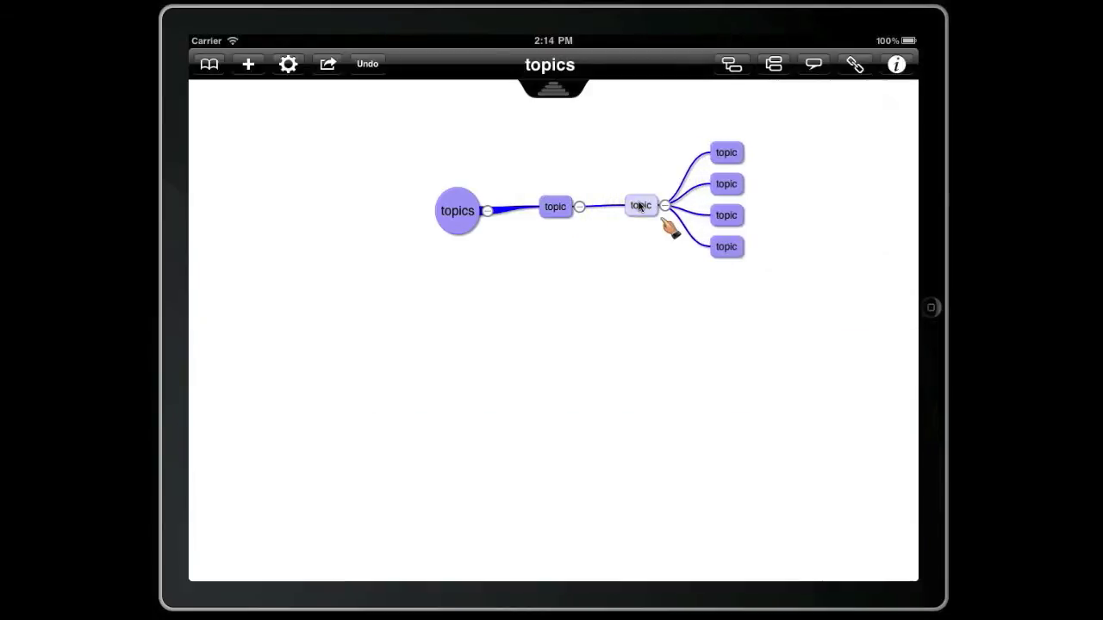
click(774, 65)
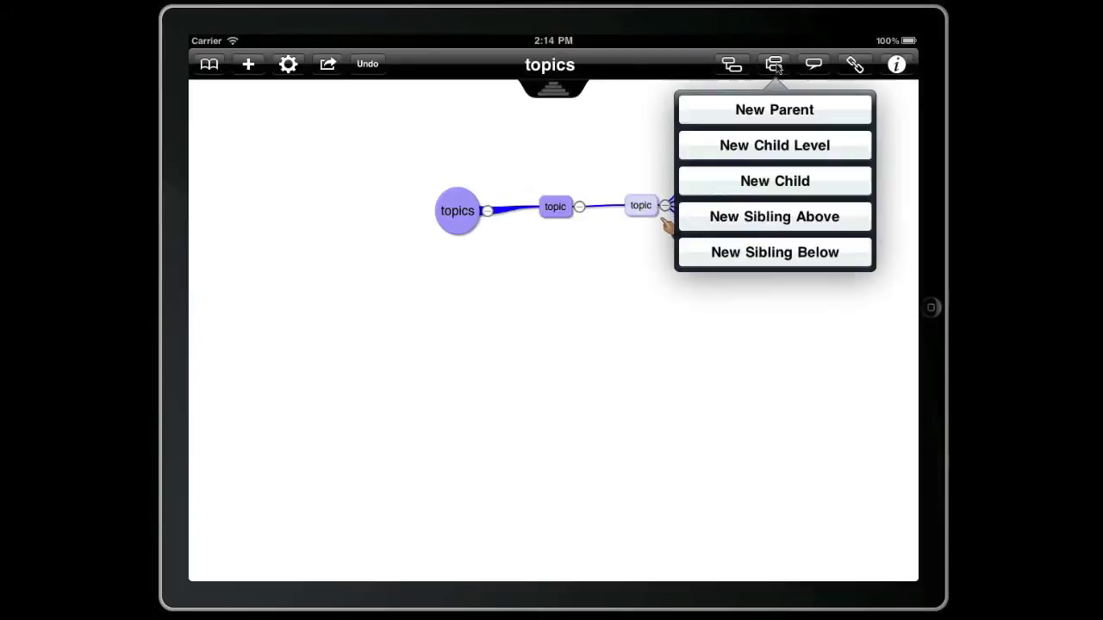
click(769, 146)
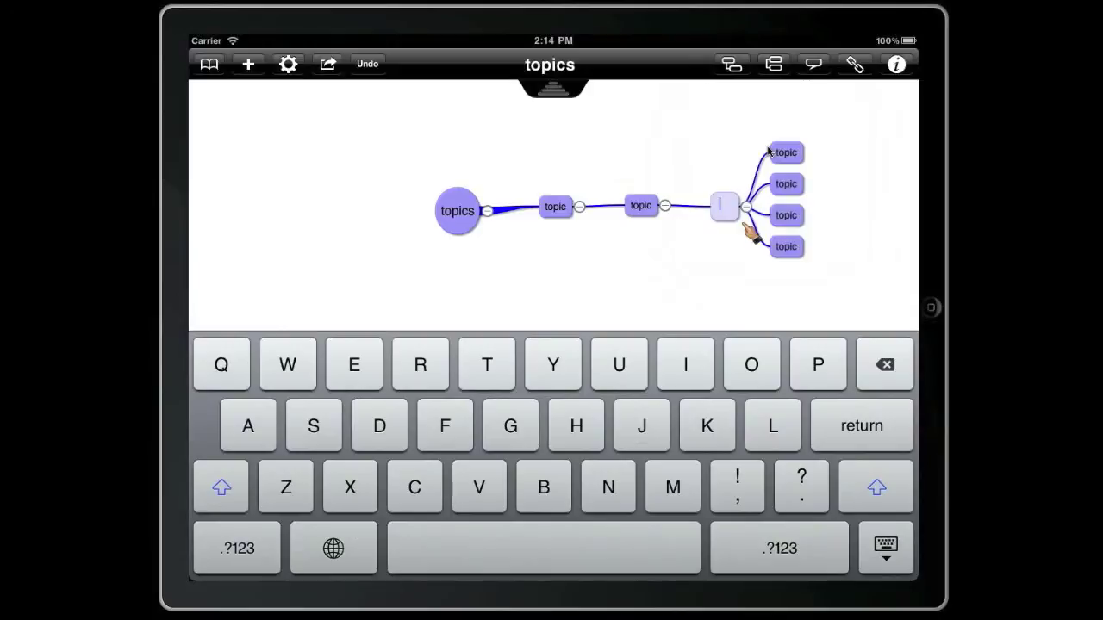
text(topic)
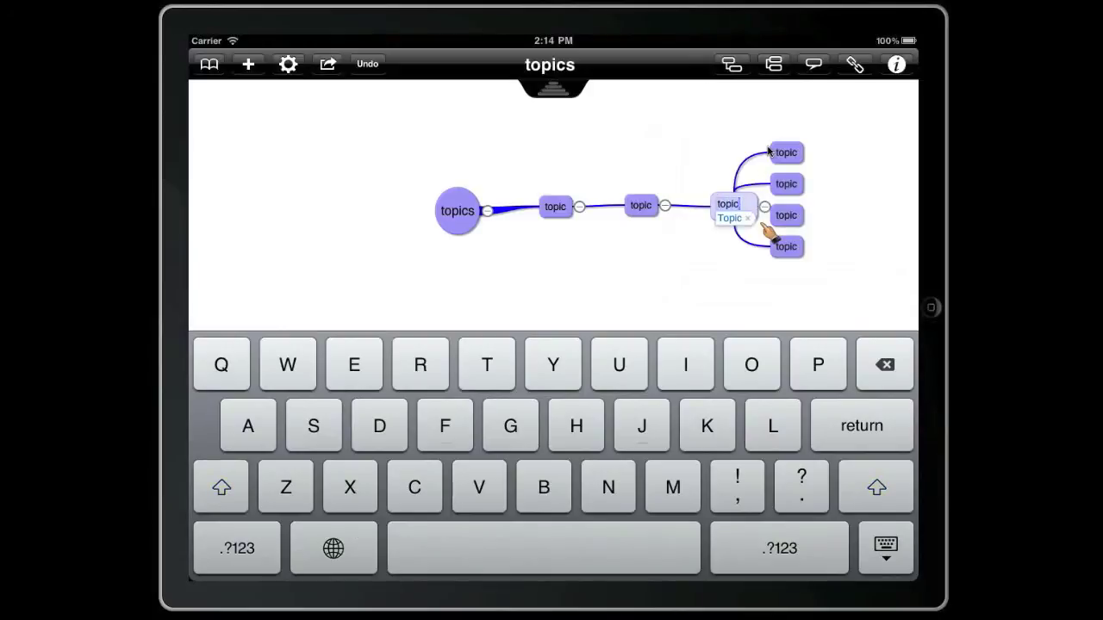
click(859, 155)
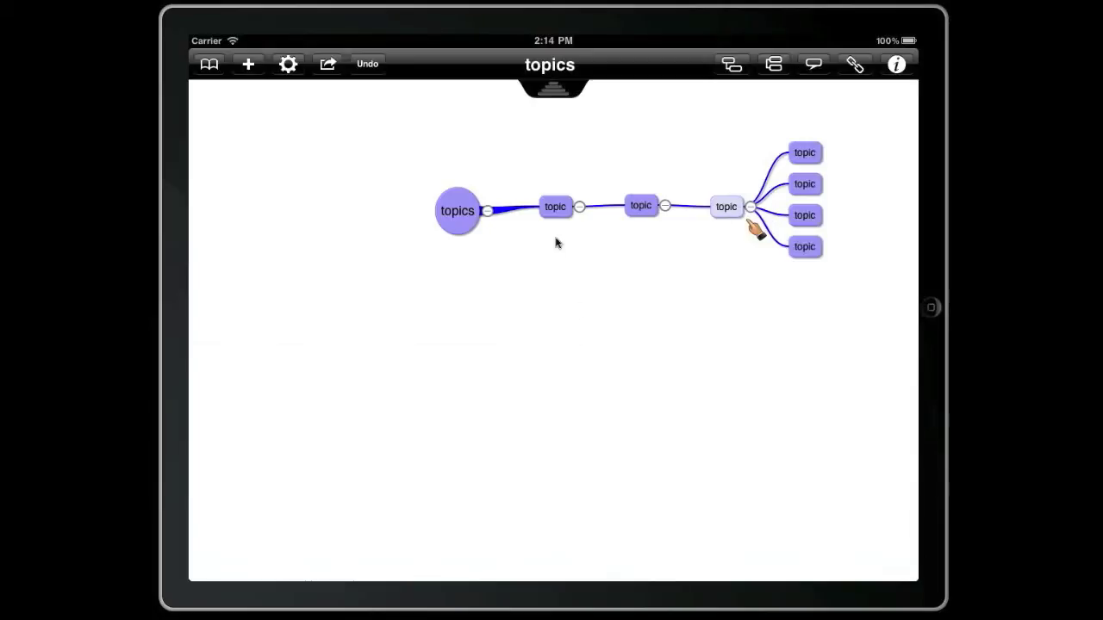
Delete both intermediate 'topic' nodes with Delete Topic, keeping their children attached.
click(549, 209)
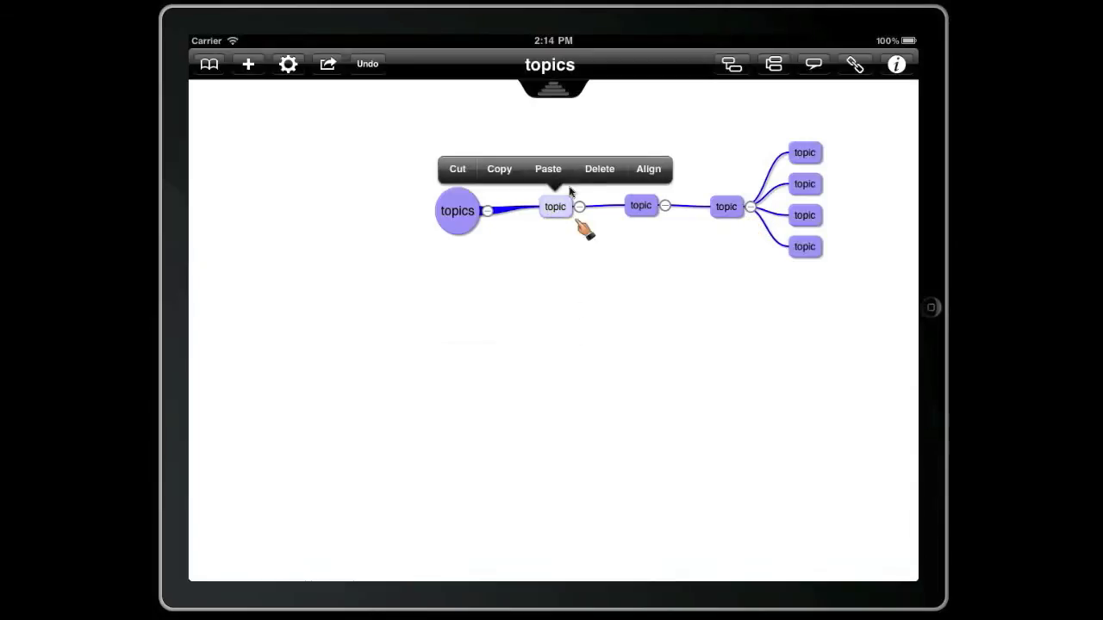
click(597, 175)
click(511, 169)
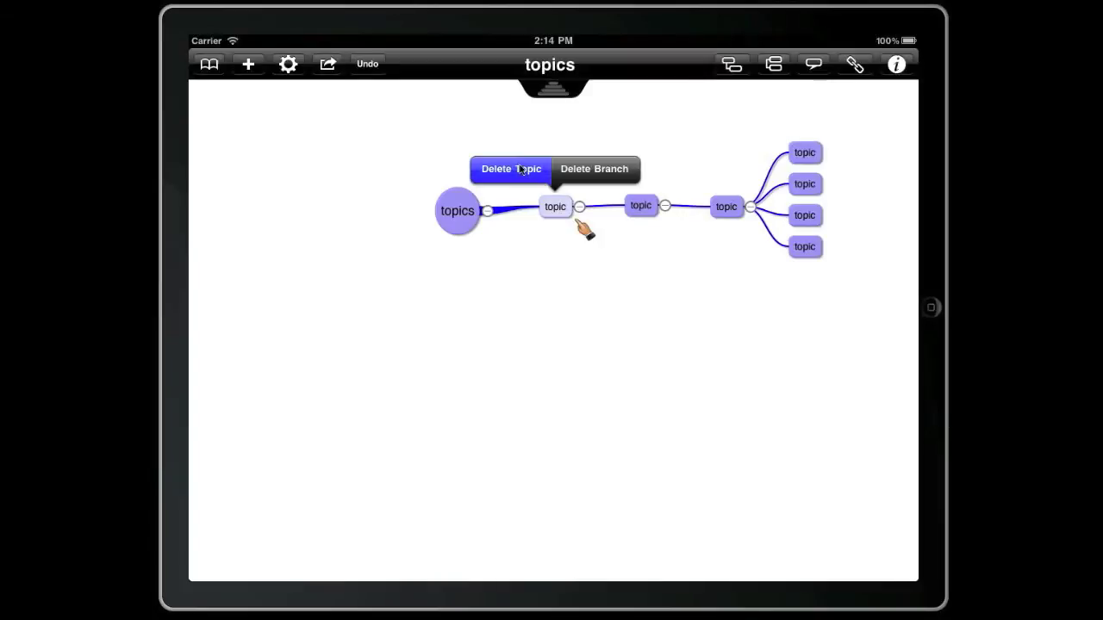
click(537, 206)
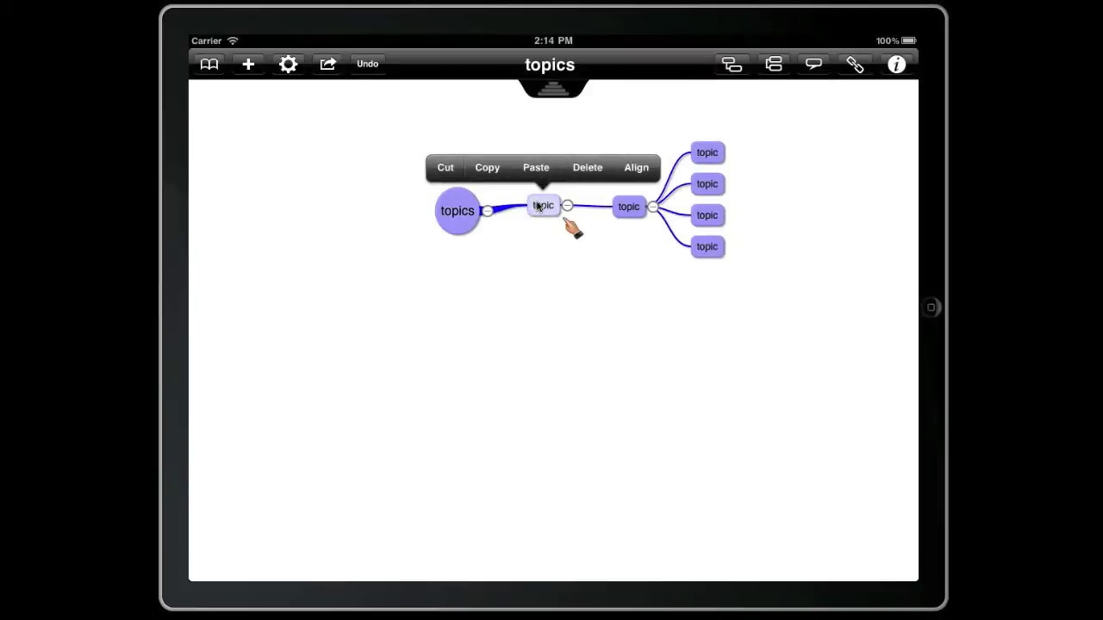
click(583, 173)
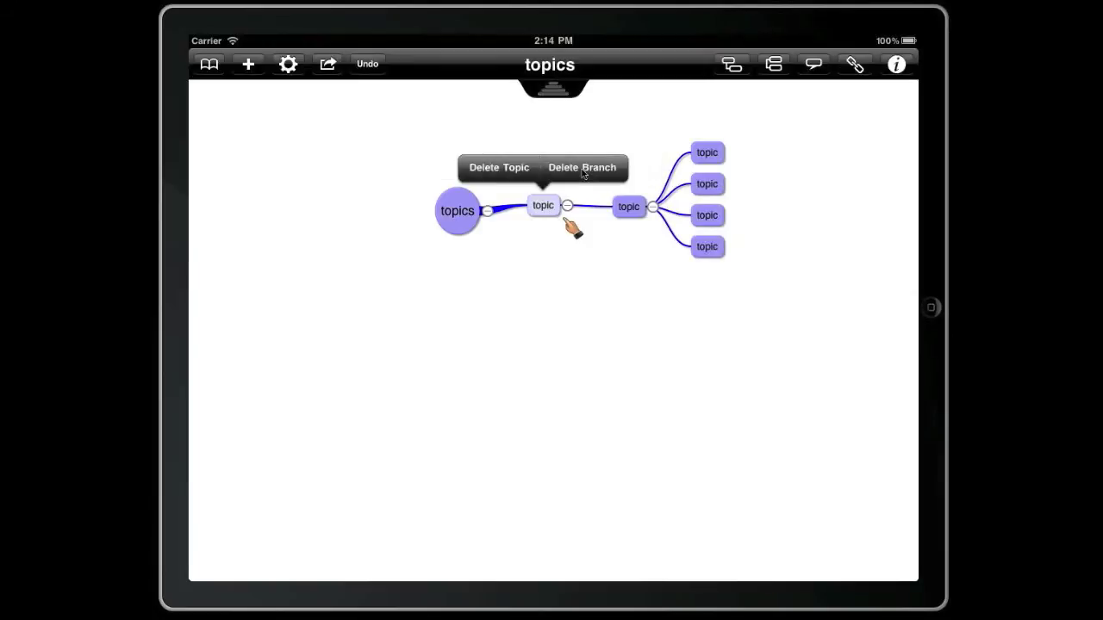
click(495, 174)
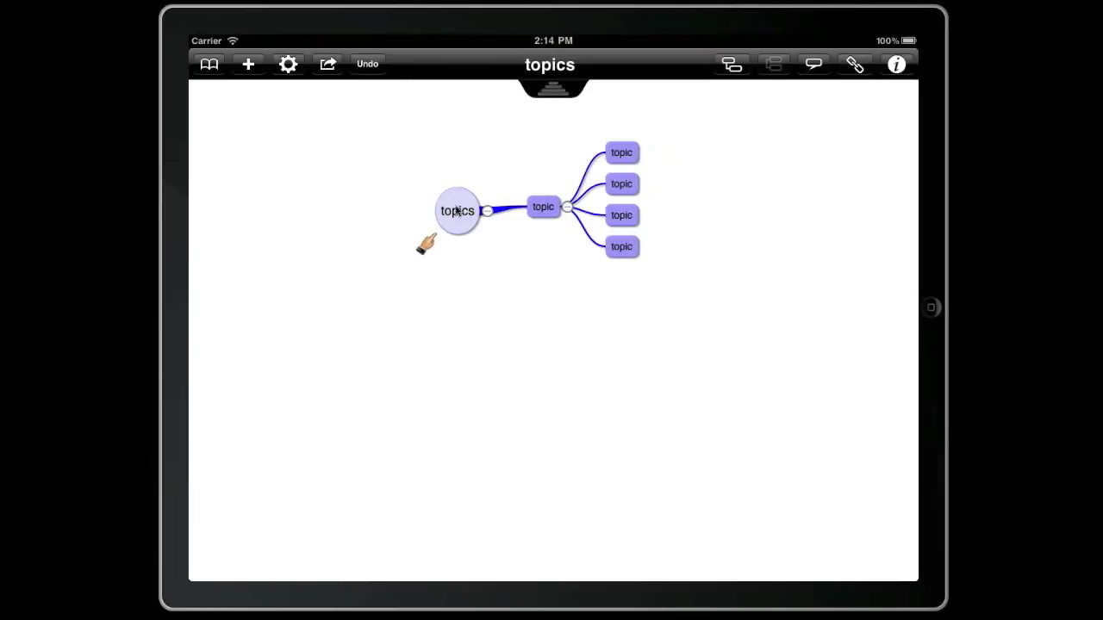
Add two 'topic' nodes linked directly to the central 'topics' node.
double_click(550, 301)
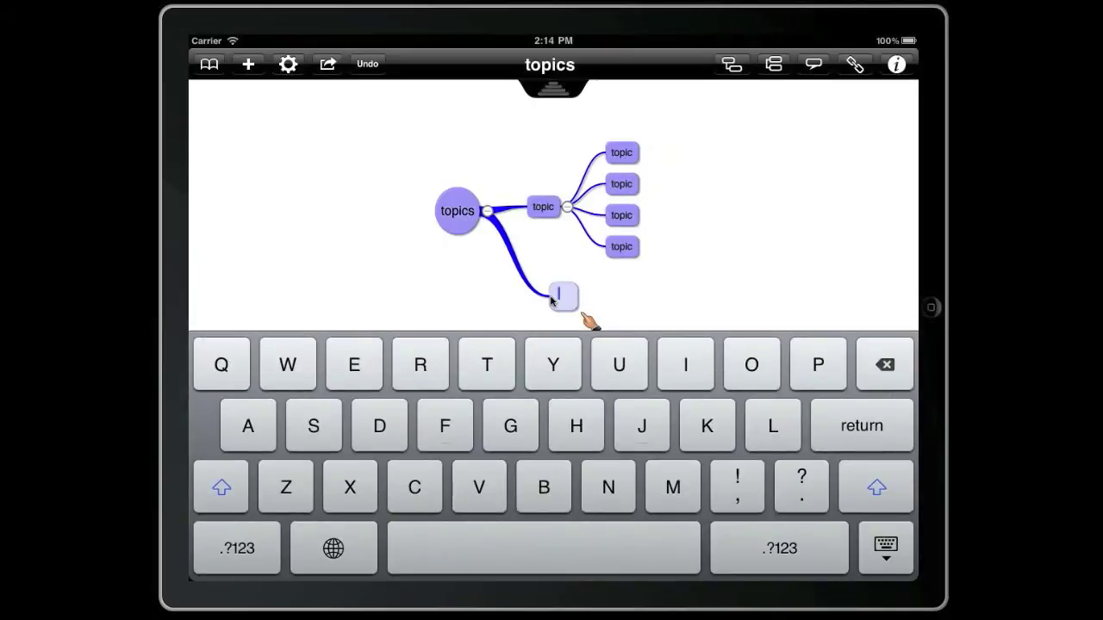
text(topic)
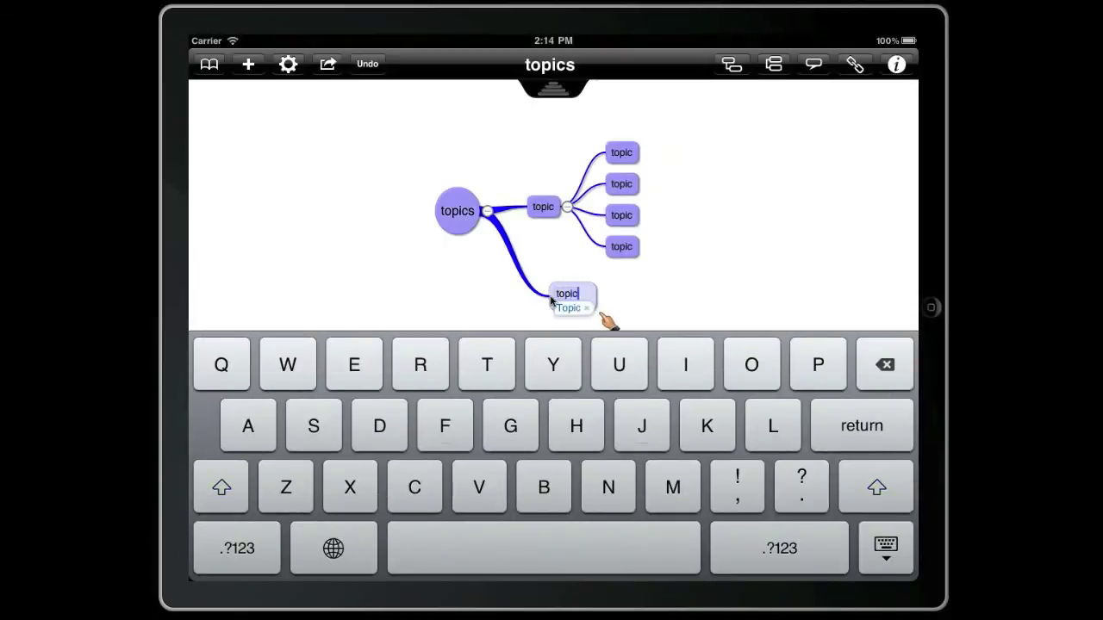
double_click(650, 291)
text(topic)
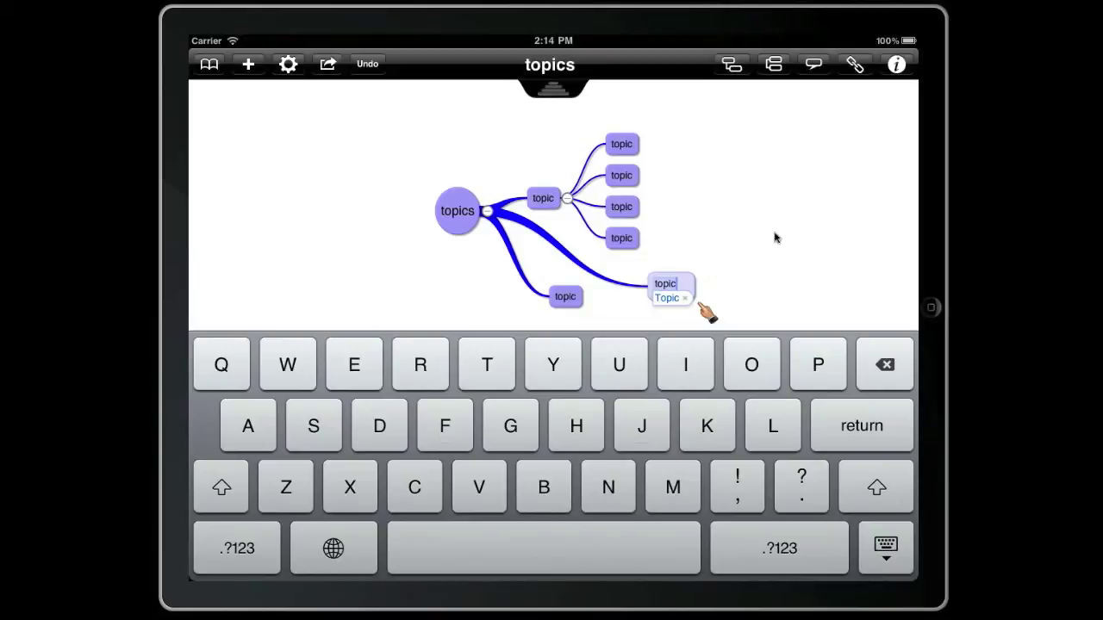
click(689, 302)
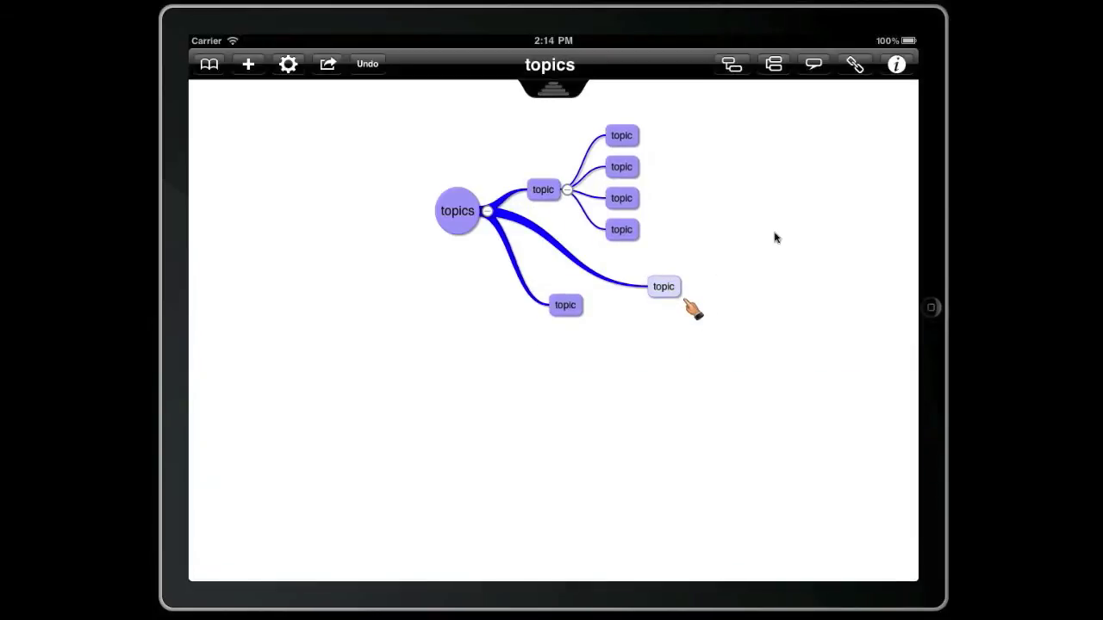
click(775, 234)
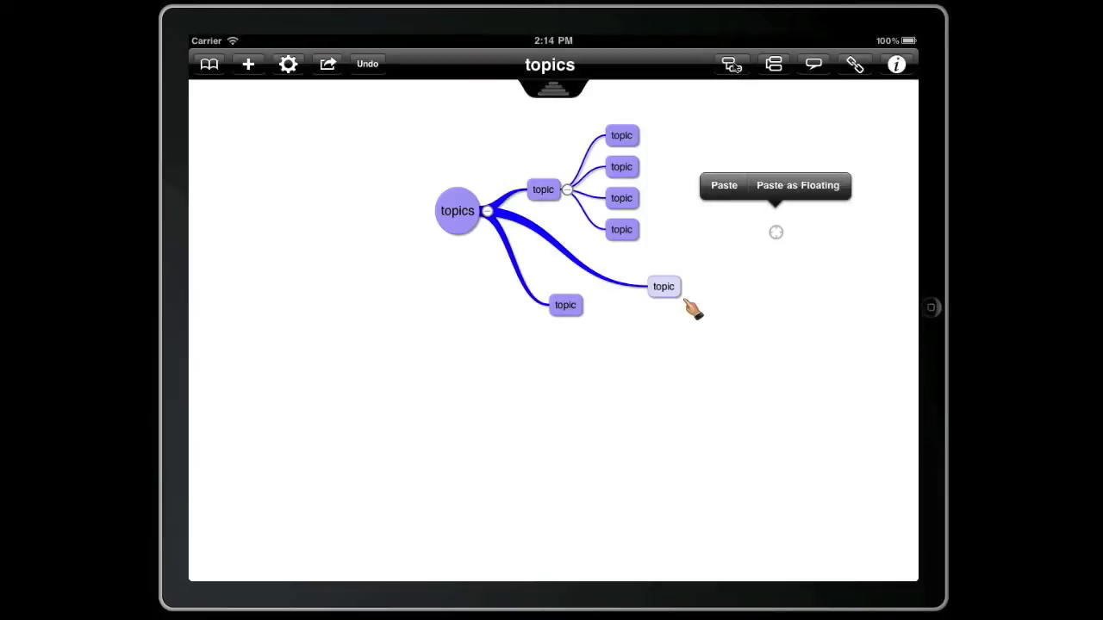
Give the right-hand 'topic' two 'Topic' children and begin a third named 'topic'.
drag(689, 303, 812, 254)
text(topic)
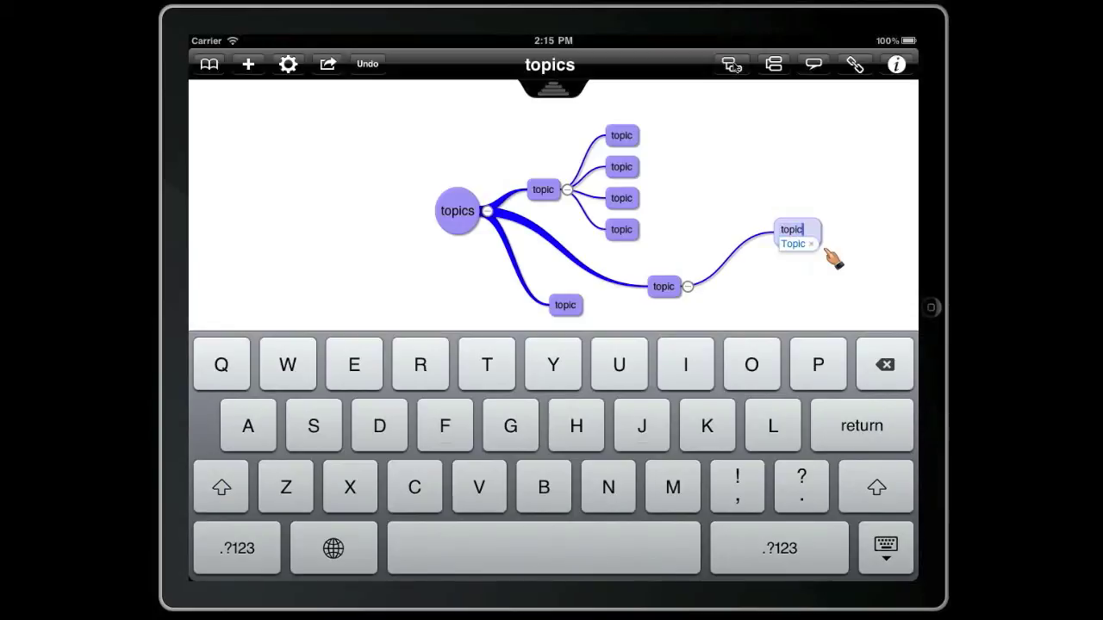
key(Return)
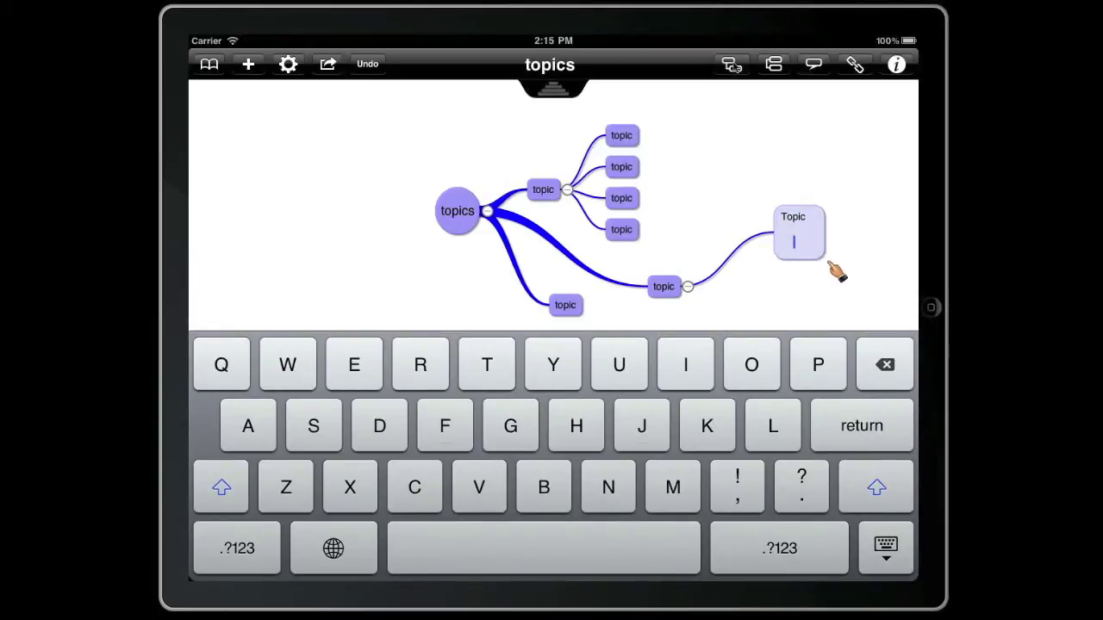
key(Return)
text(topic)
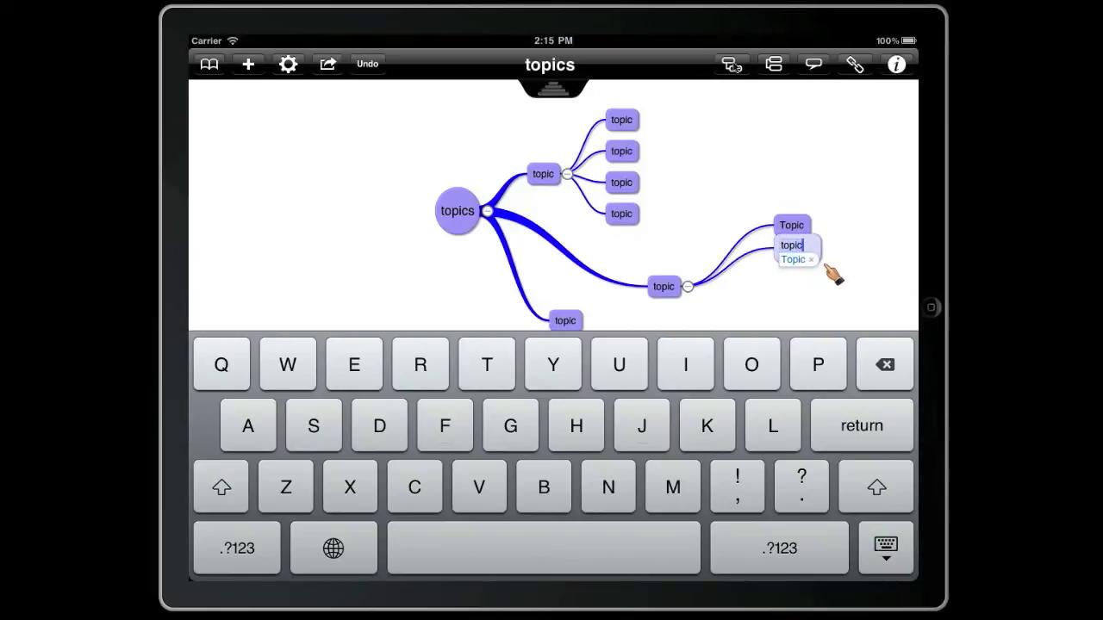
key(Return)
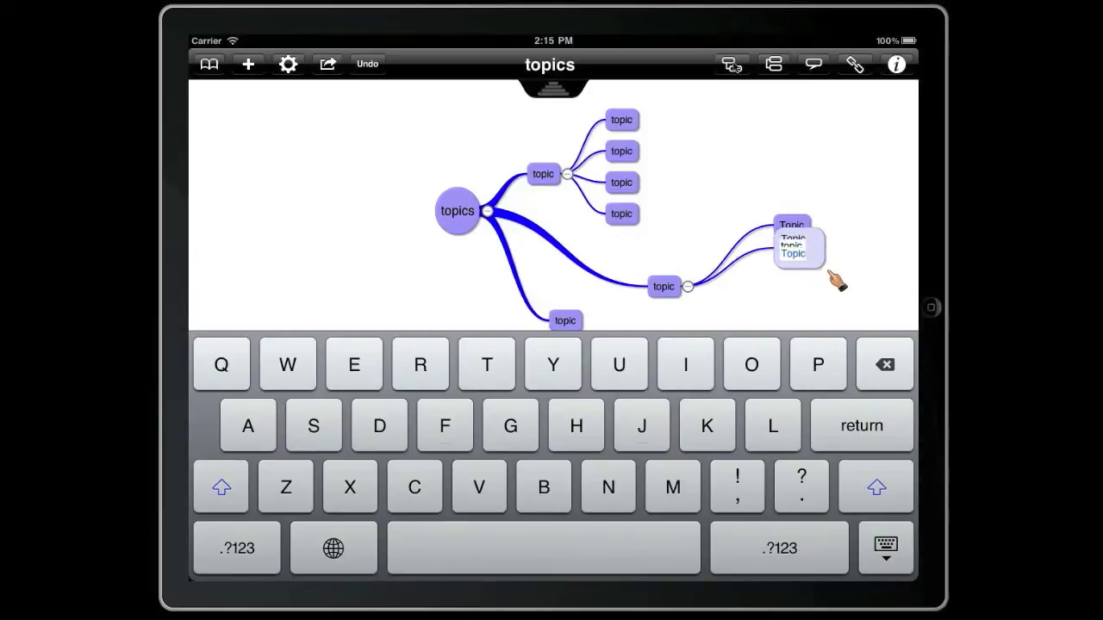
key(Return)
text(topic)
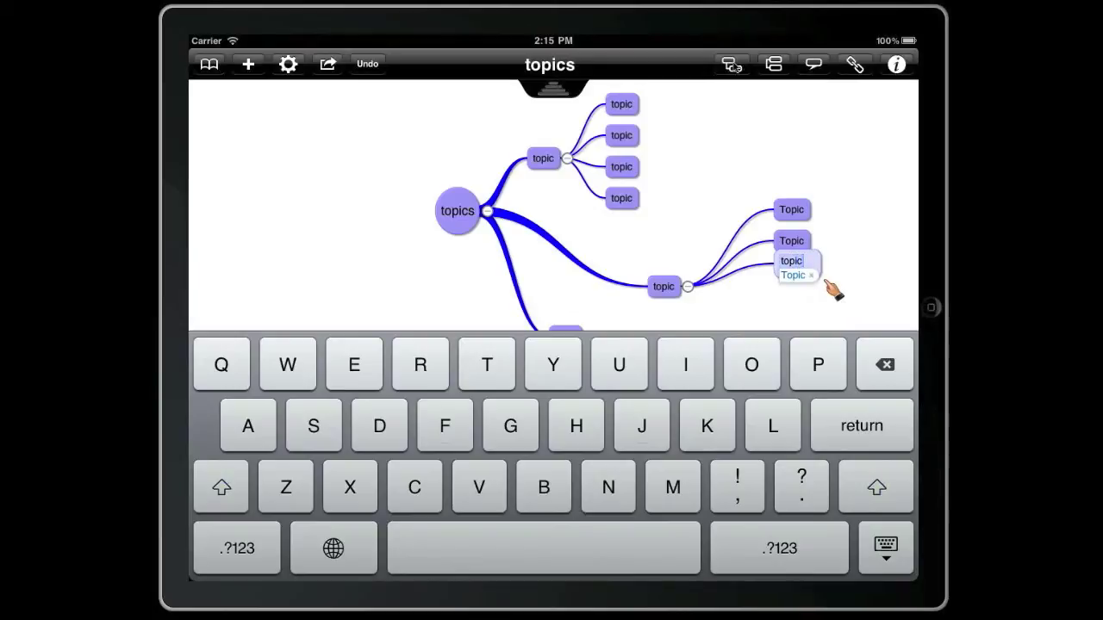
Finish the third 'Topic' and add a 'Topic' child plus an extra sibling under it.
key(Return)
key(Tab)
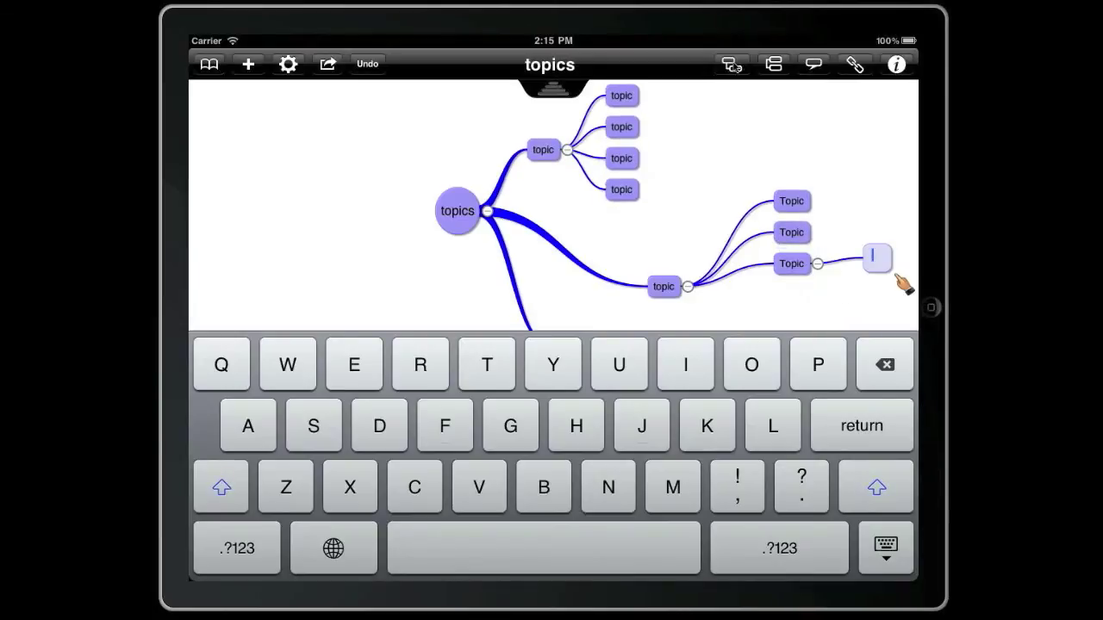
text(topic)
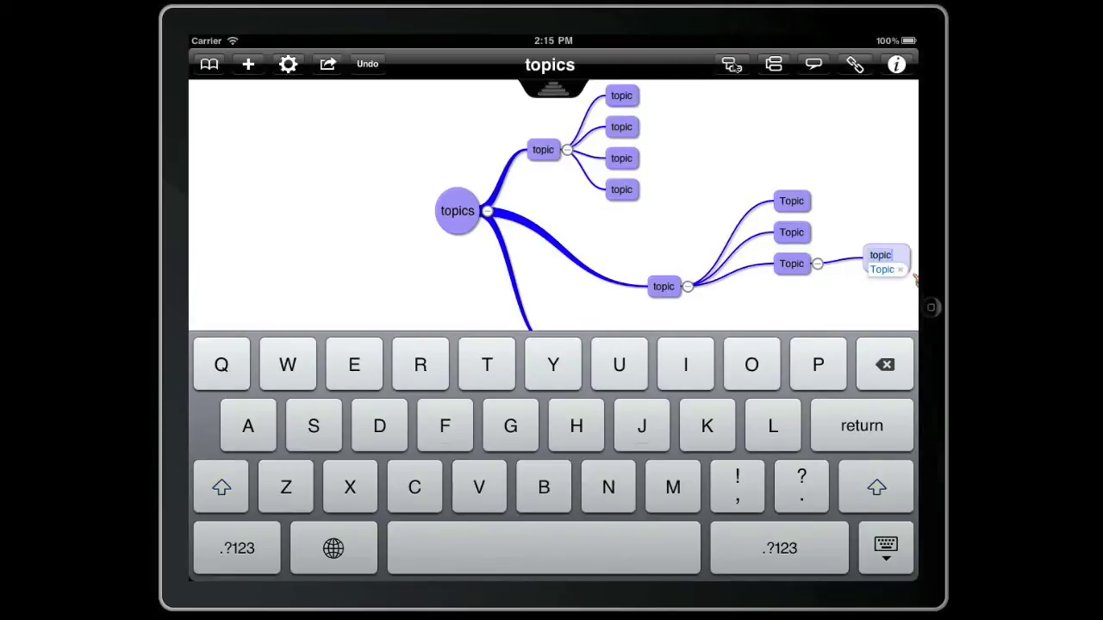
key(Return)
key(Return)
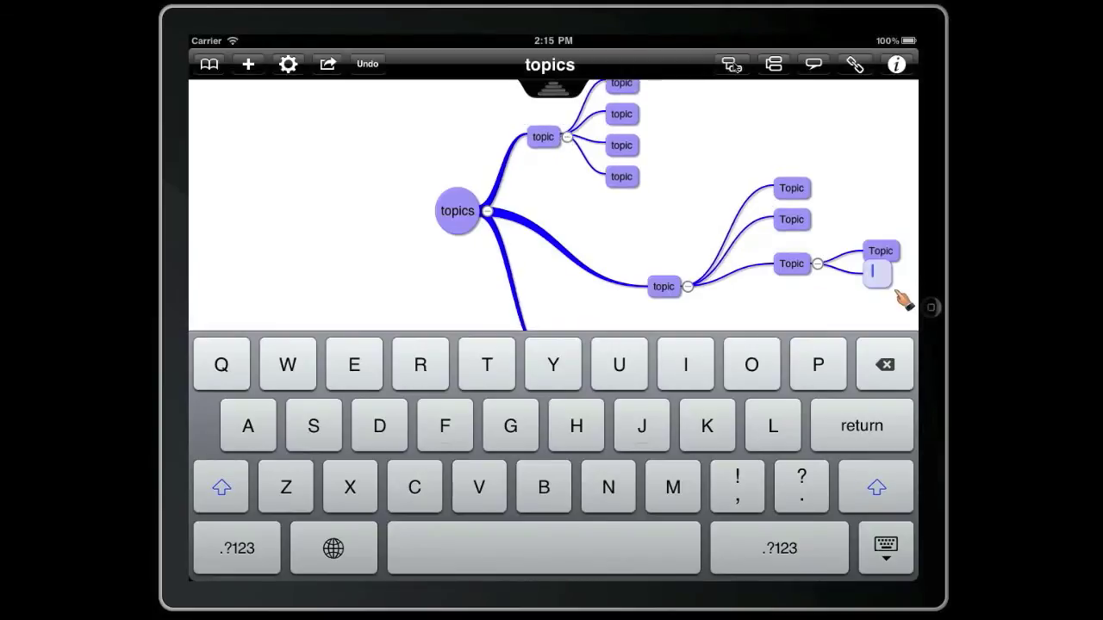
text(topic)
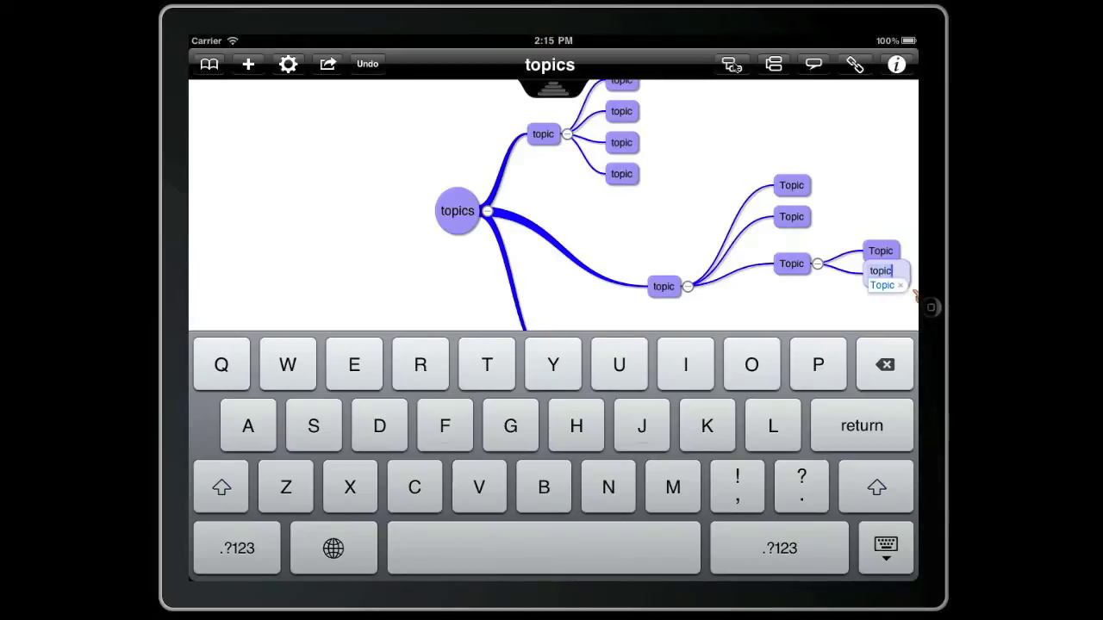
Delete the extra empty node and the third 'Topic', lifting its child up a level.
key(BackSpace)
key(BackSpace)
key(BackSpace)
key(BackSpace)
key(BackSpace)
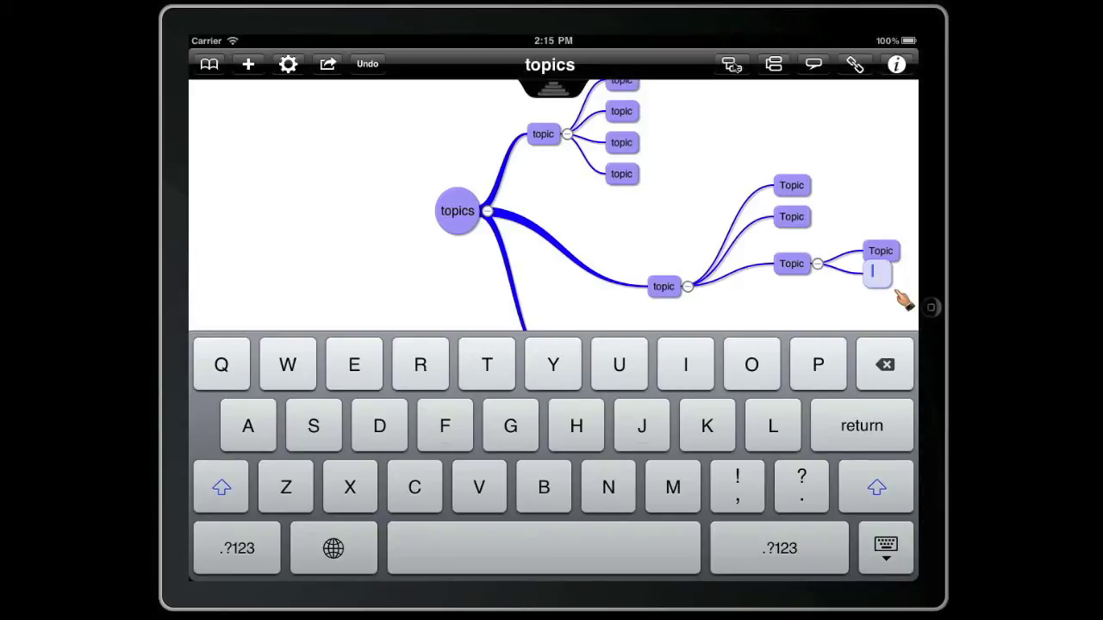
key(BackSpace)
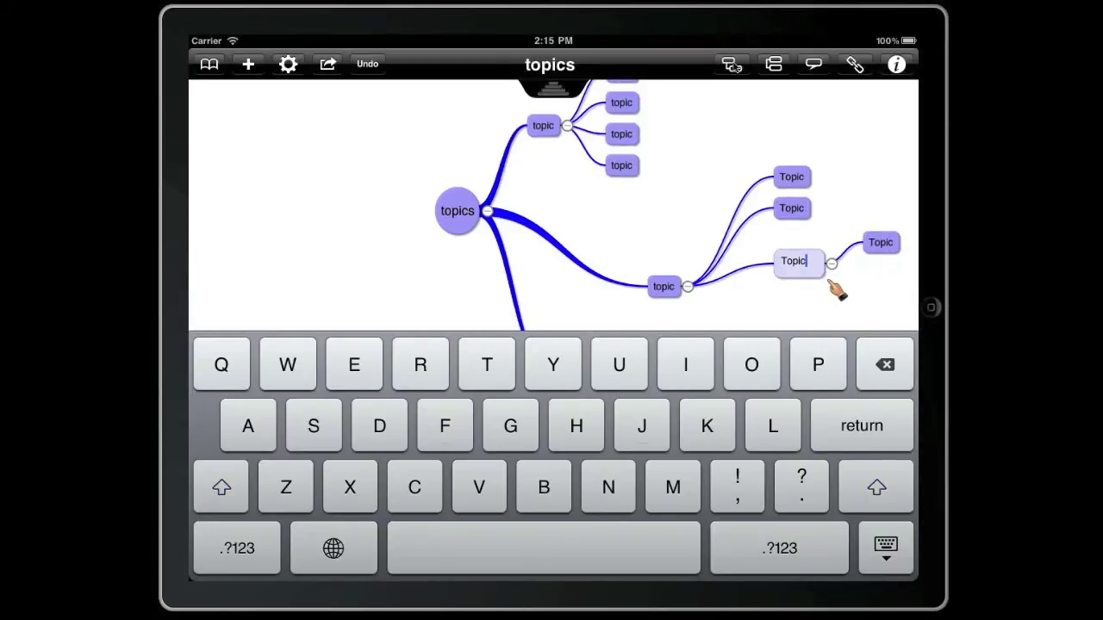
key(BackSpace)
key(BackSpace)
key(BackSpace)
key(BackSpace)
key(BackSpace)
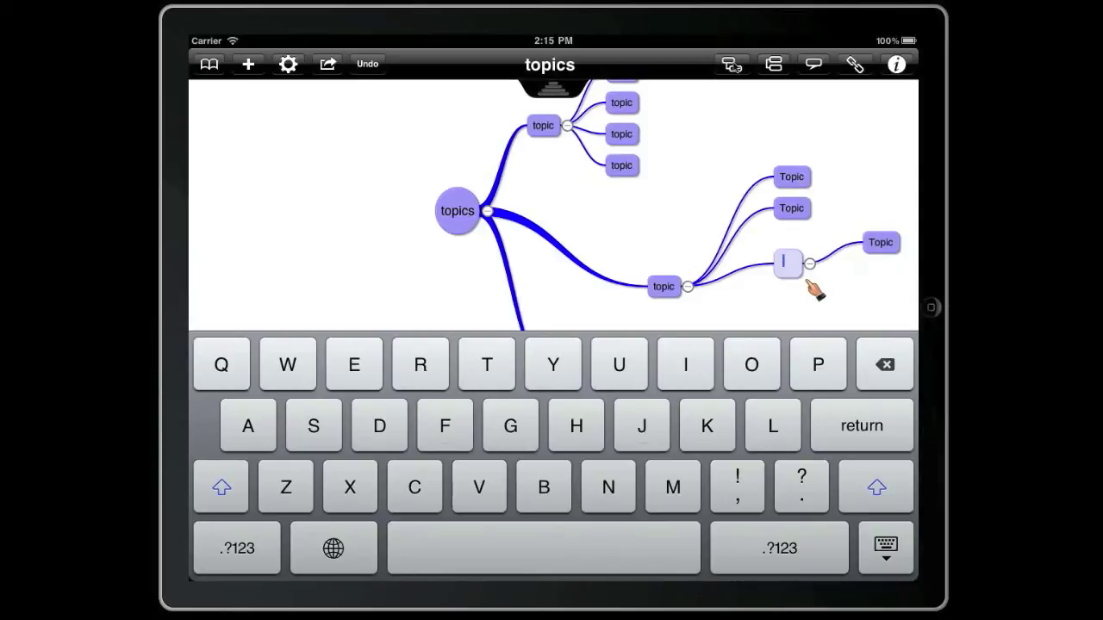
key(BackSpace)
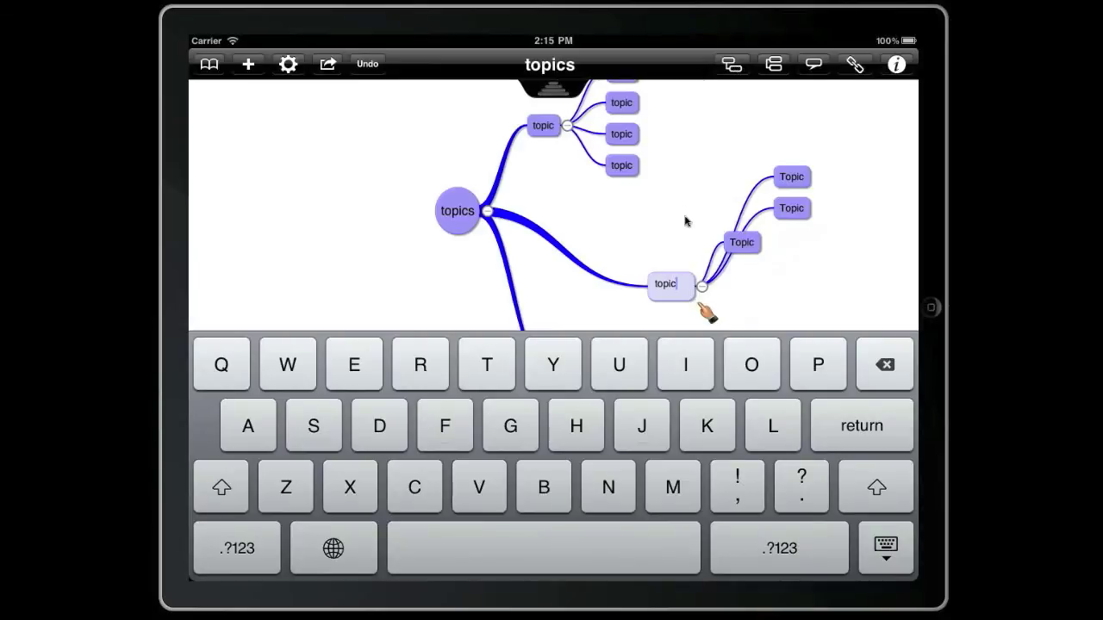
click(689, 221)
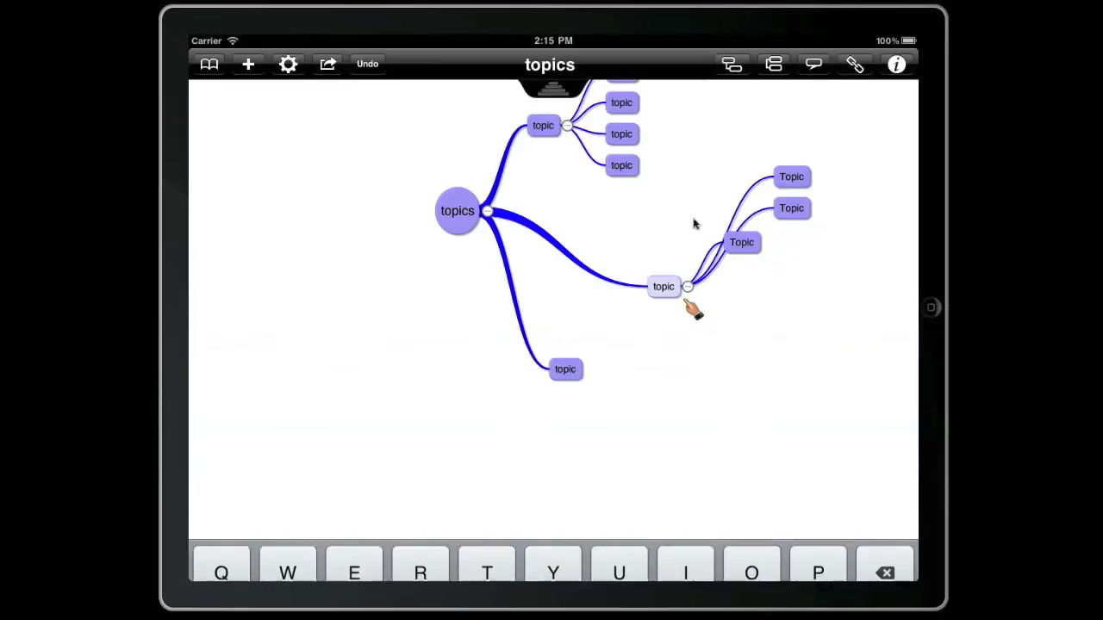
Evenly align the three 'Topic' children of the right-hand 'topic' node.
click(659, 293)
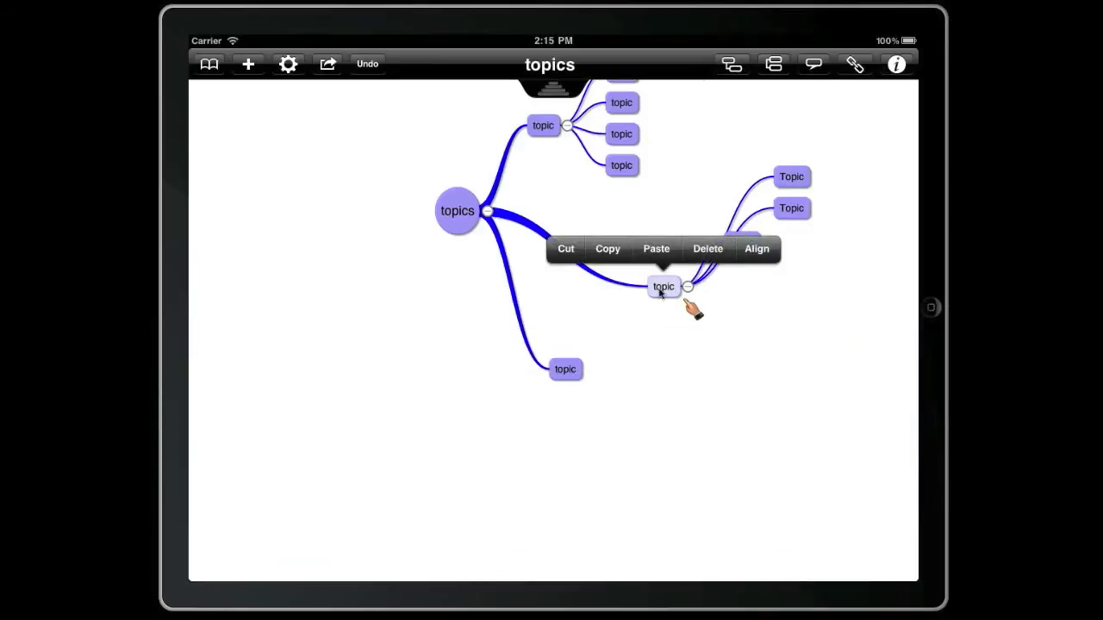
click(755, 257)
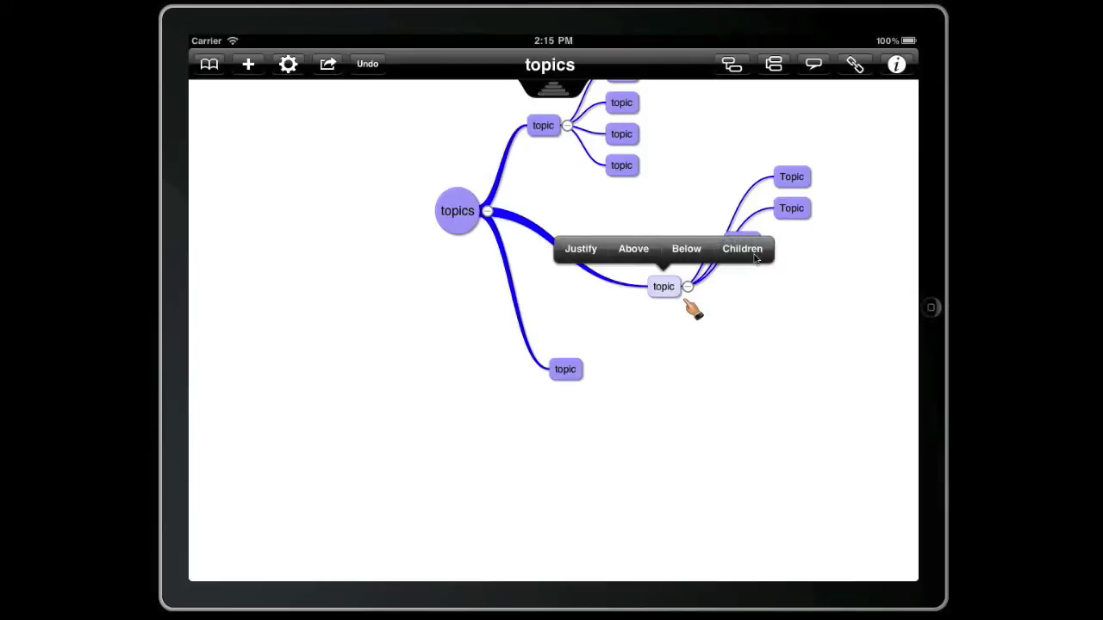
click(745, 255)
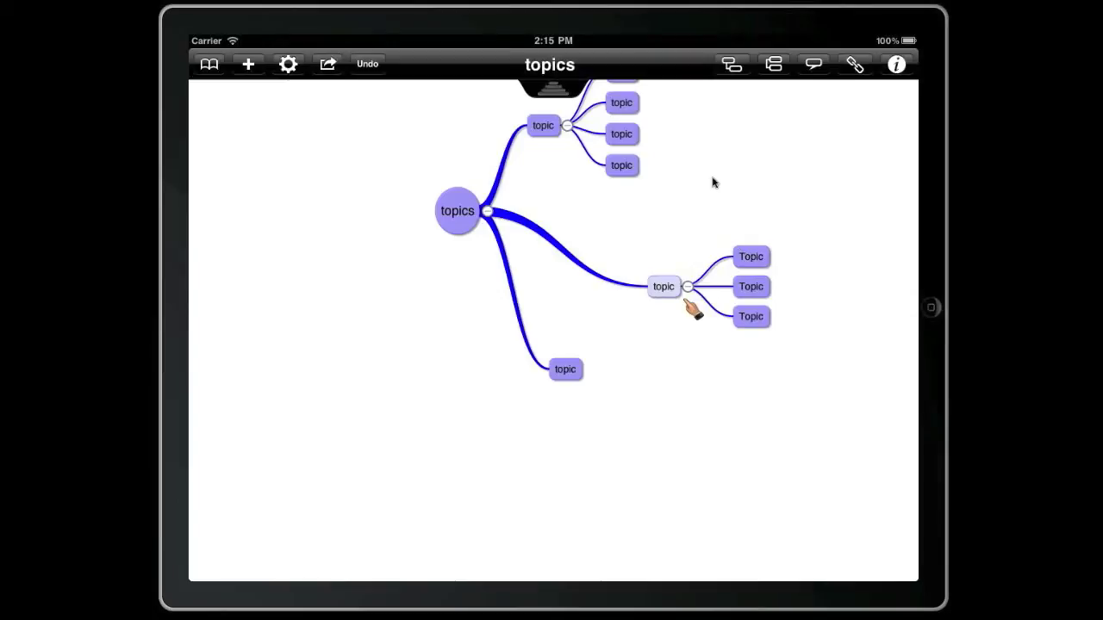
drag(713, 182, 577, 226)
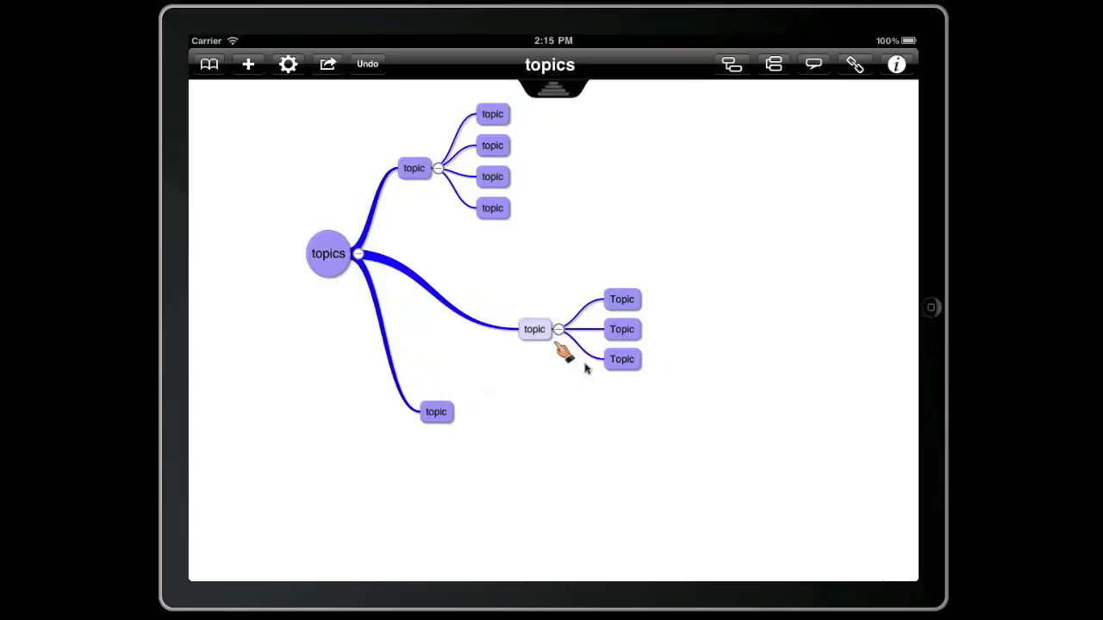
Split the middle 'topic' node into chained 'to' and 'pic' nodes.
click(537, 337)
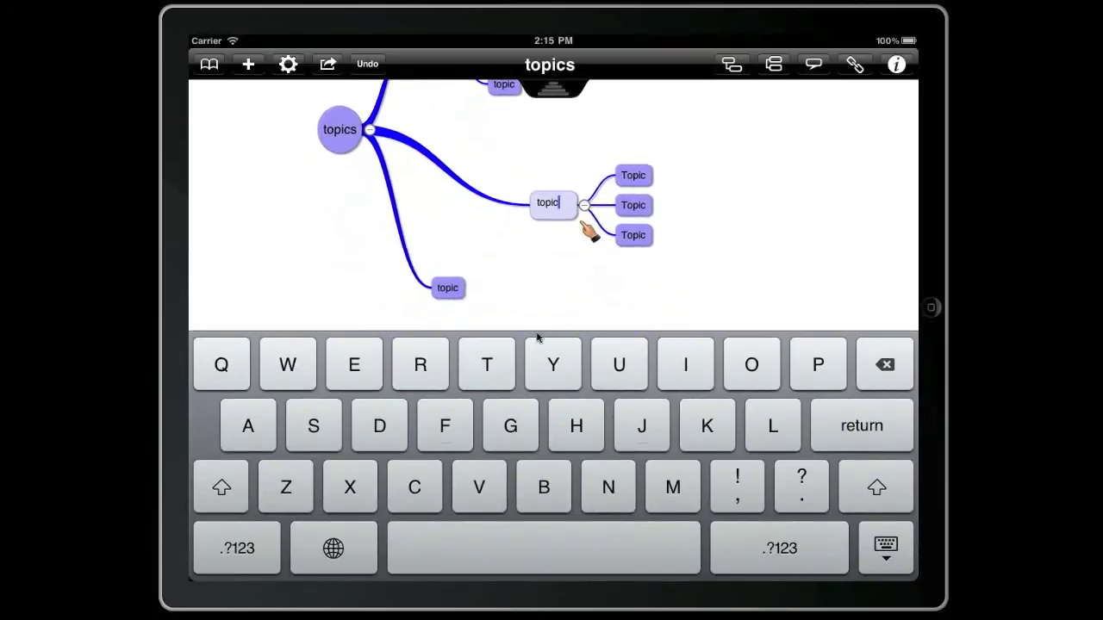
drag(545, 208, 544, 208)
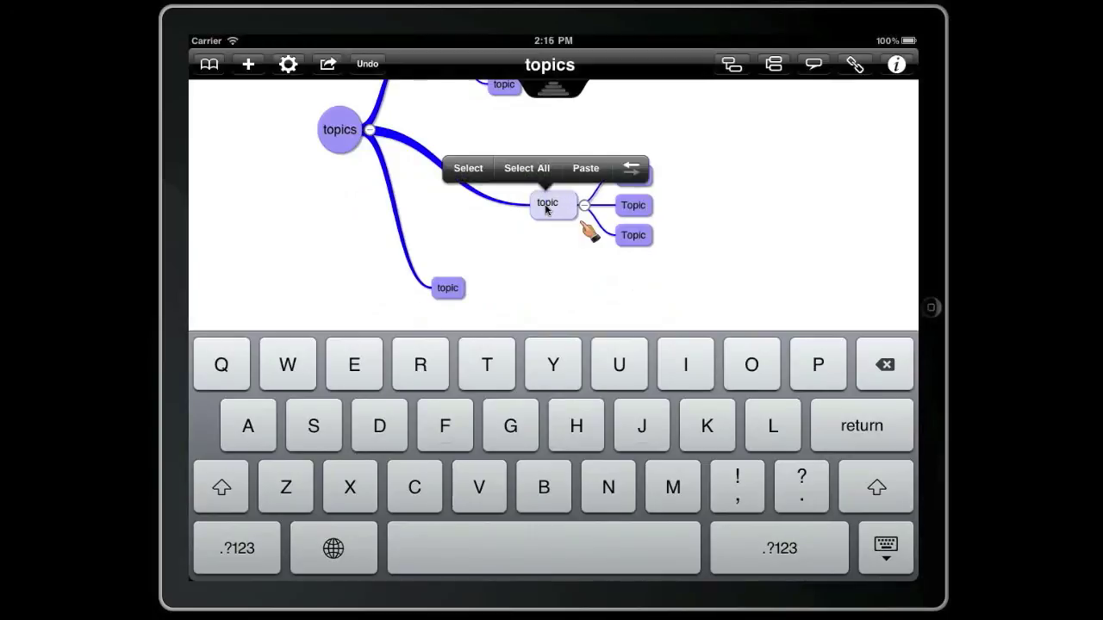
key(Return)
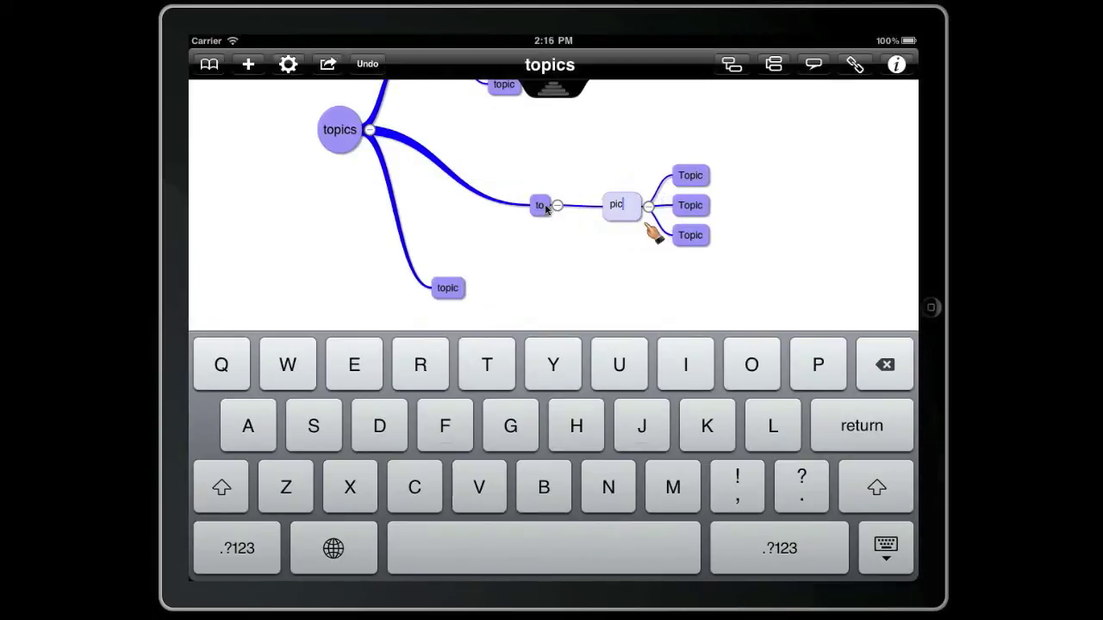
click(757, 216)
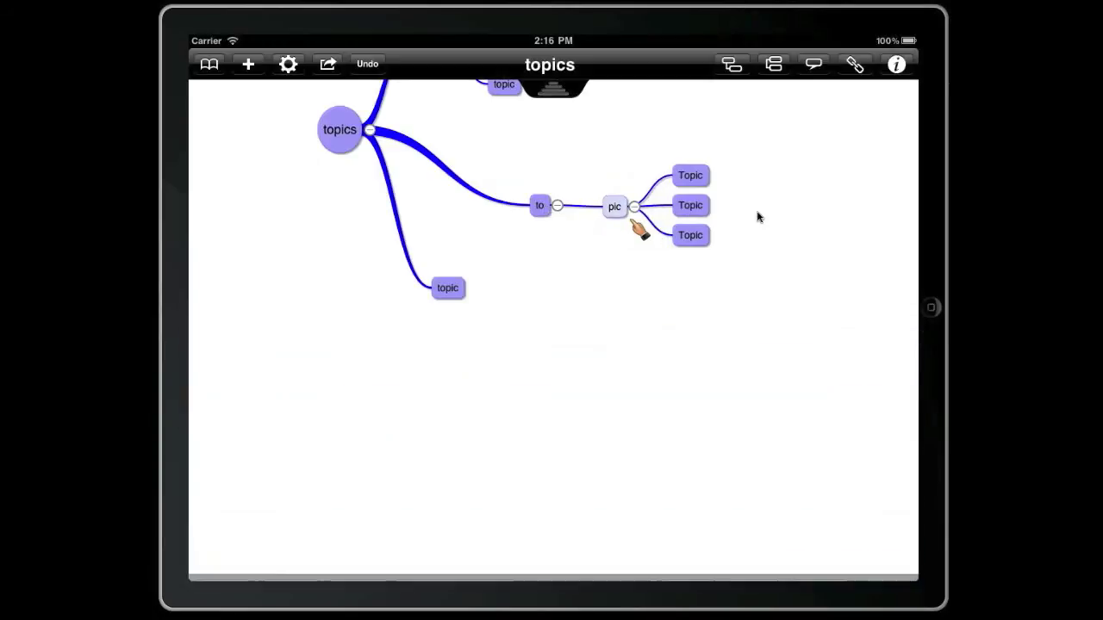
Split the middle 'Topic' child into 'To' and 'pic' nodes.
click(689, 207)
click(690, 206)
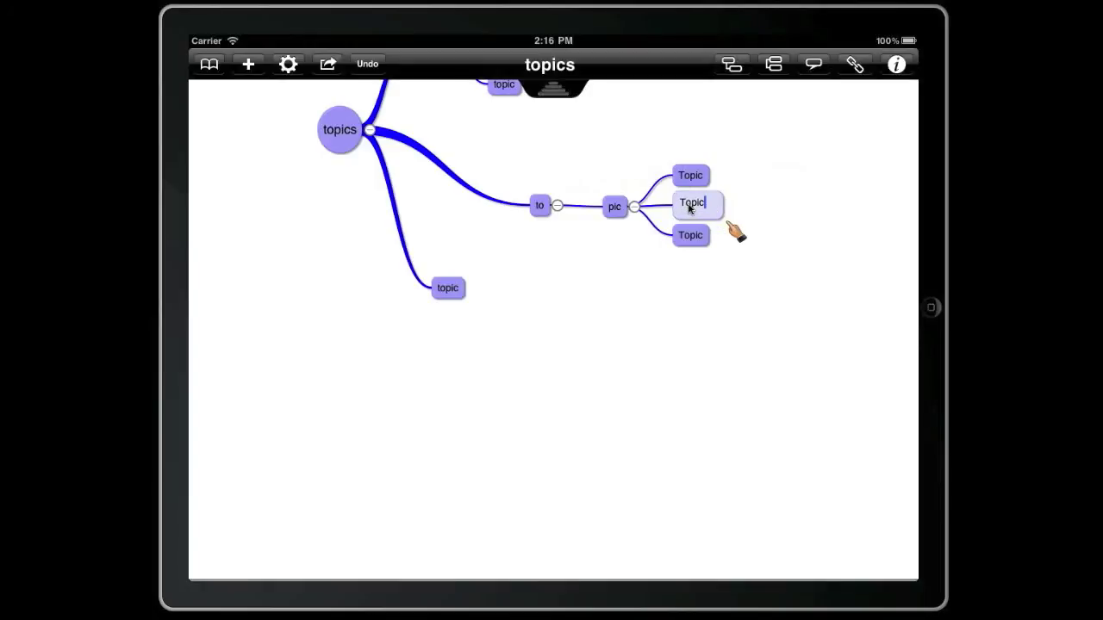
drag(689, 207, 689, 207)
key(Return)
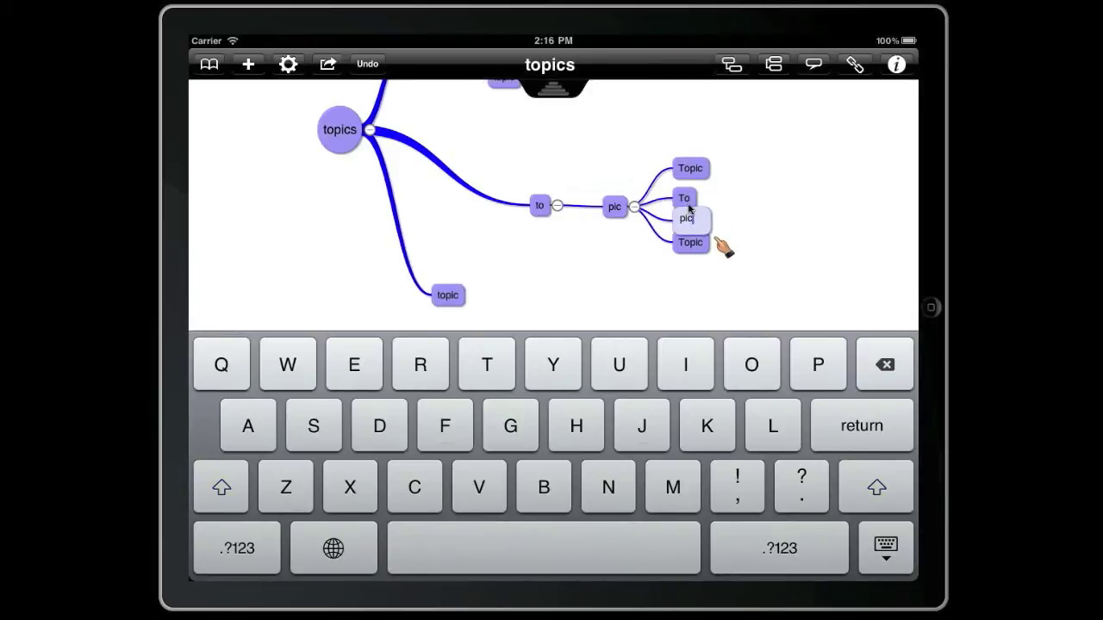
click(784, 215)
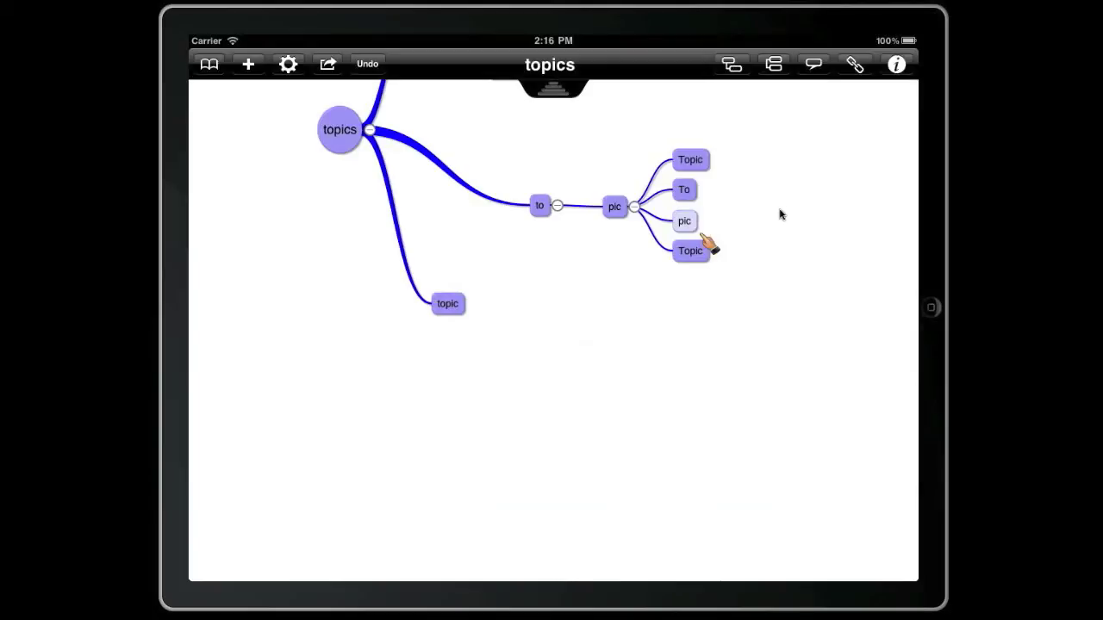
Merge the 'pic' node into 'to', forming a single 'to pic' node.
drag(608, 209, 549, 213)
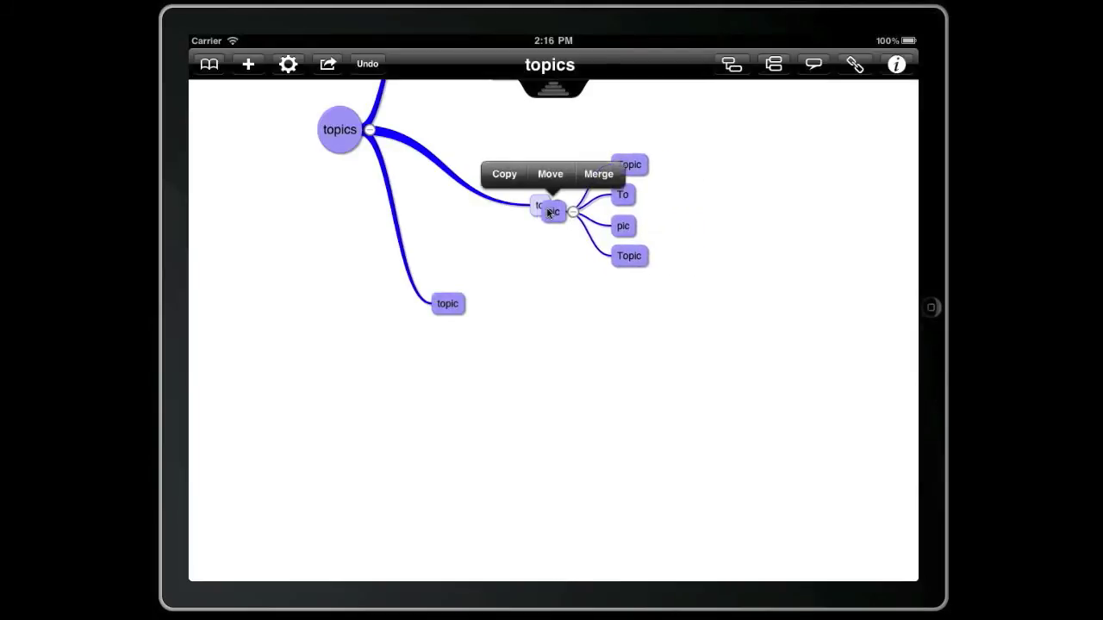
click(598, 175)
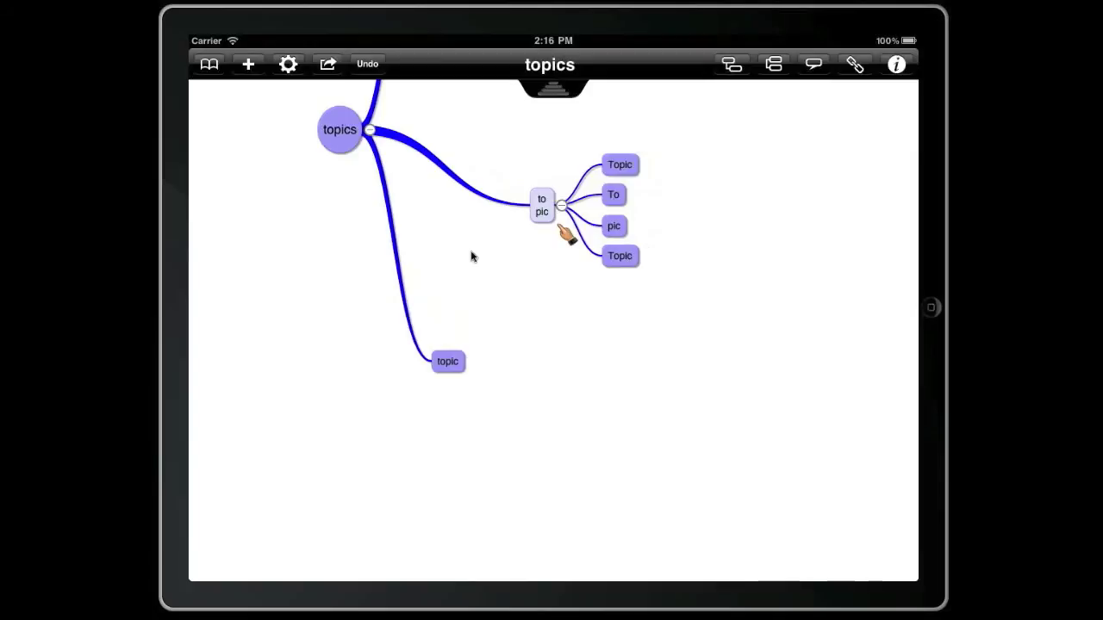
drag(466, 239, 596, 337)
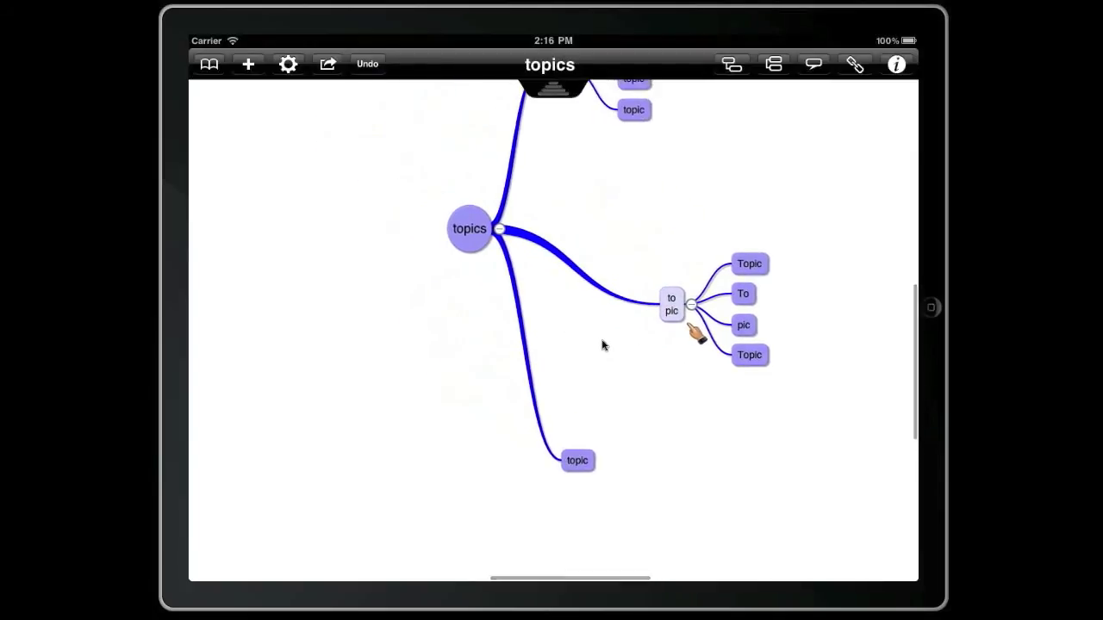
Realign the branches of the central topics node into a neat layout.
click(459, 240)
click(459, 239)
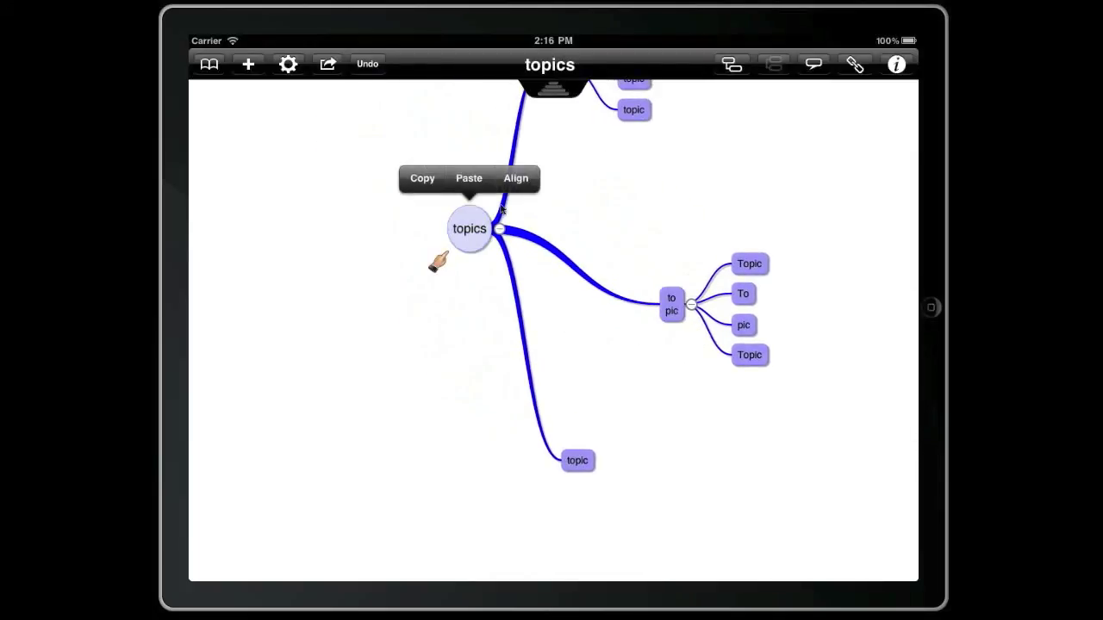
click(514, 179)
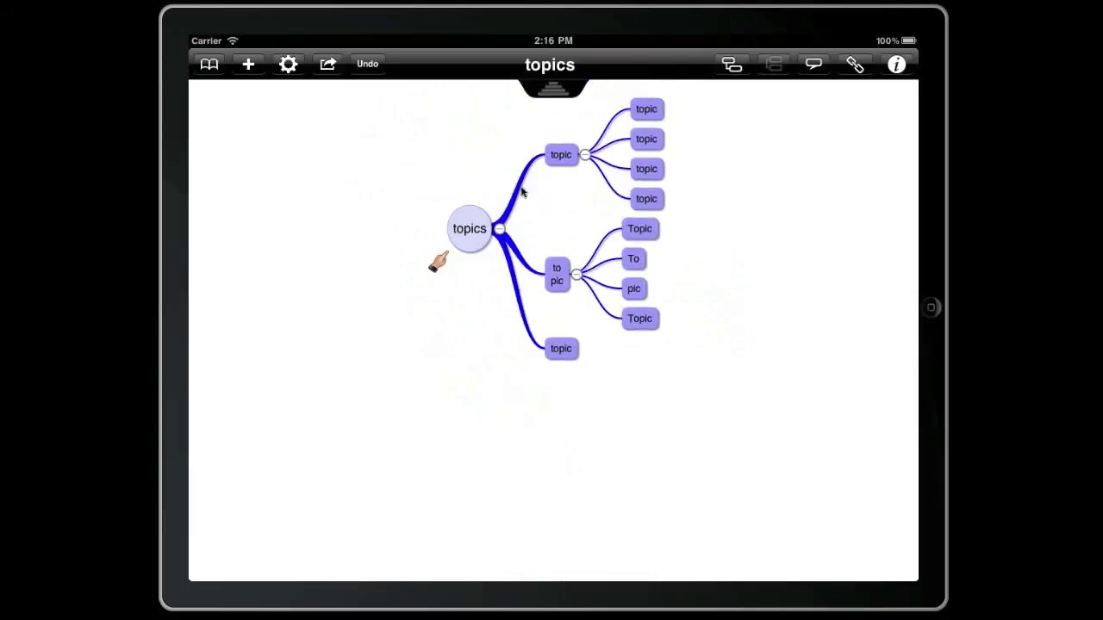
drag(739, 210, 830, 211)
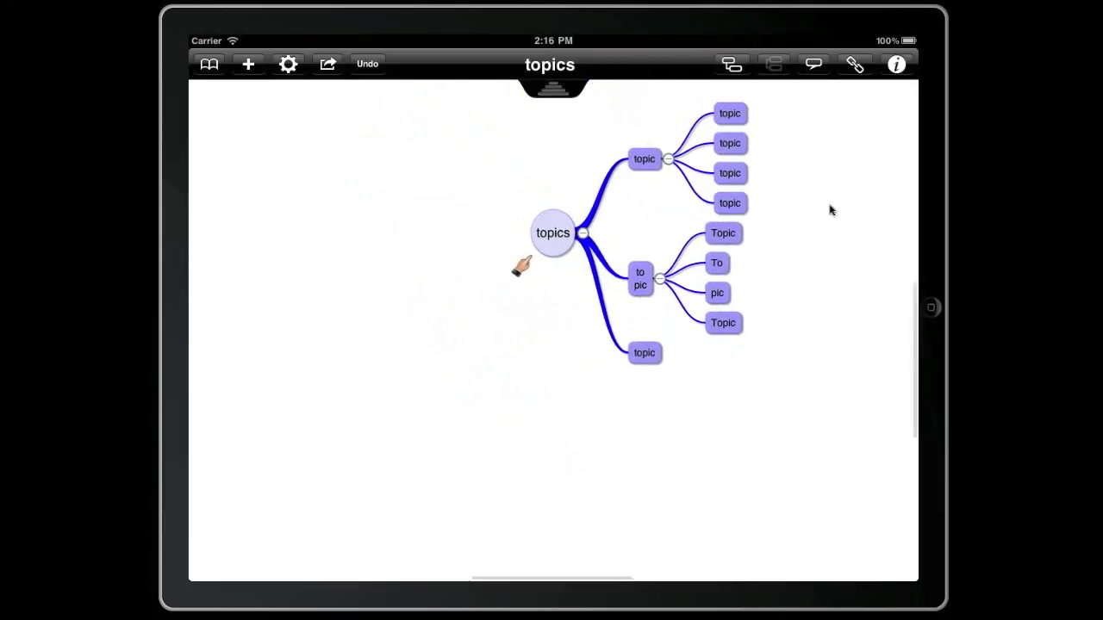
Copy the to pic branch and paste it under the topics node.
click(640, 284)
click(640, 286)
click(586, 236)
click(539, 238)
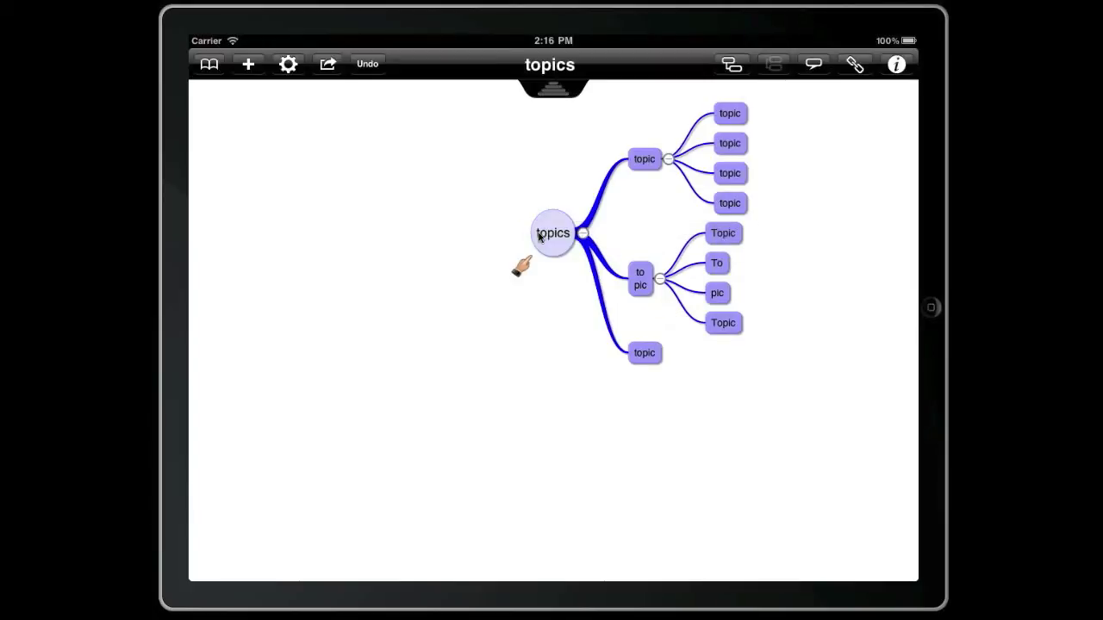
click(539, 237)
click(449, 224)
click(450, 224)
click(401, 181)
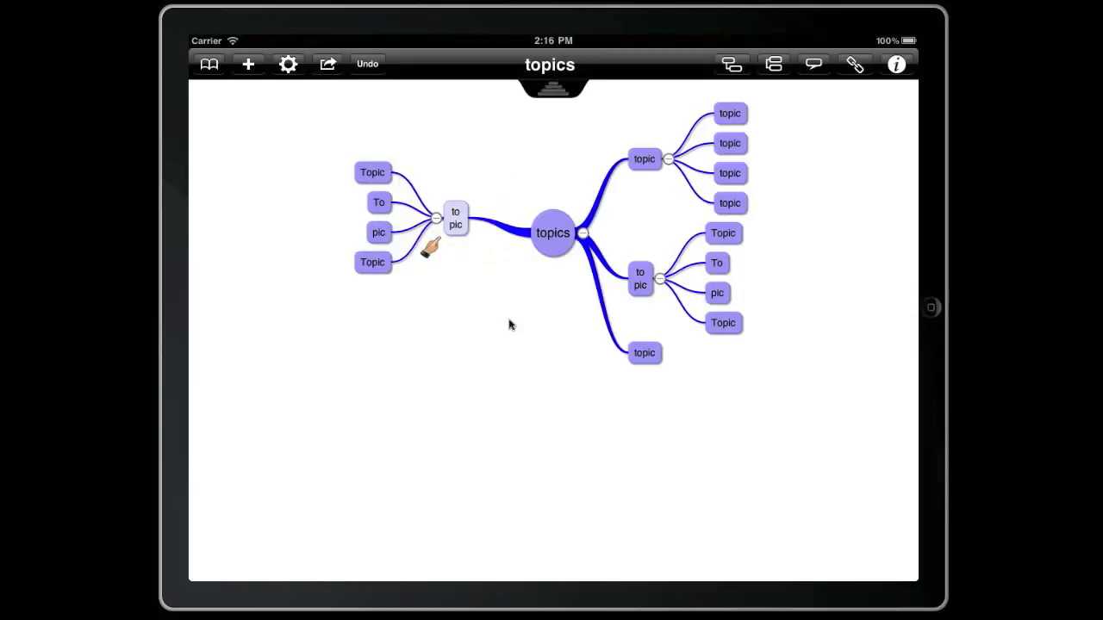
drag(514, 305, 461, 383)
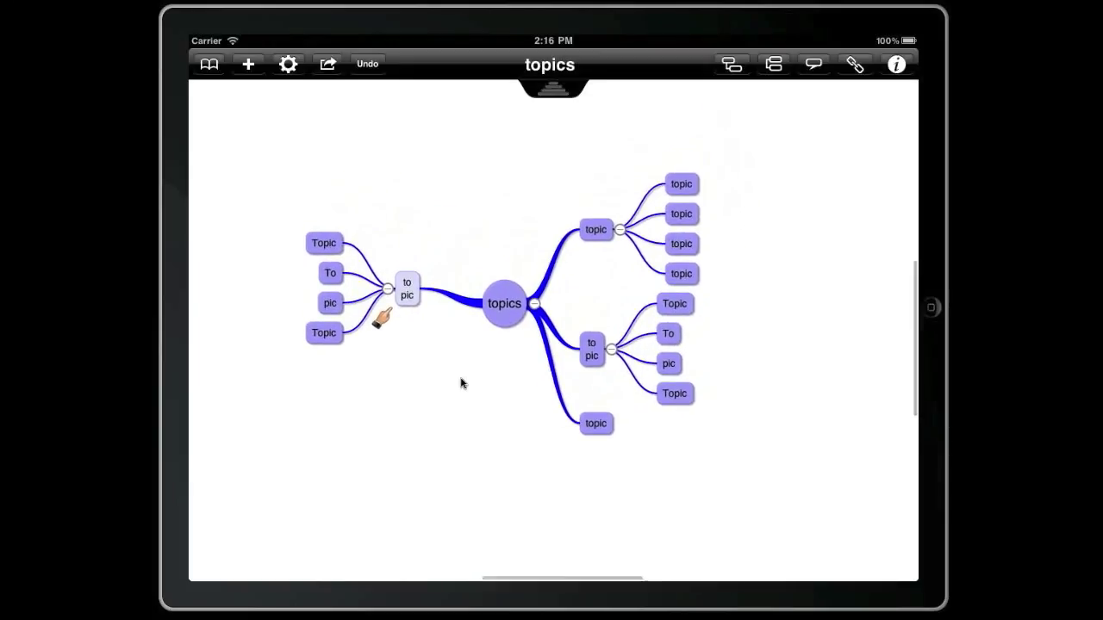
Copy the left to pic branch and paste it as a floating topic above the map.
click(407, 293)
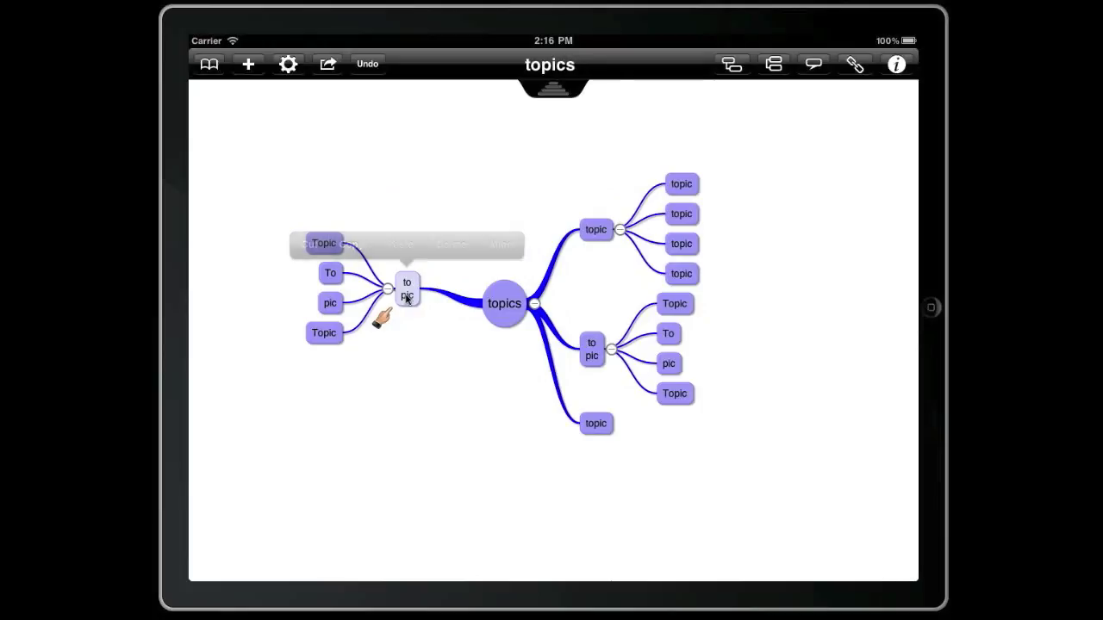
click(353, 250)
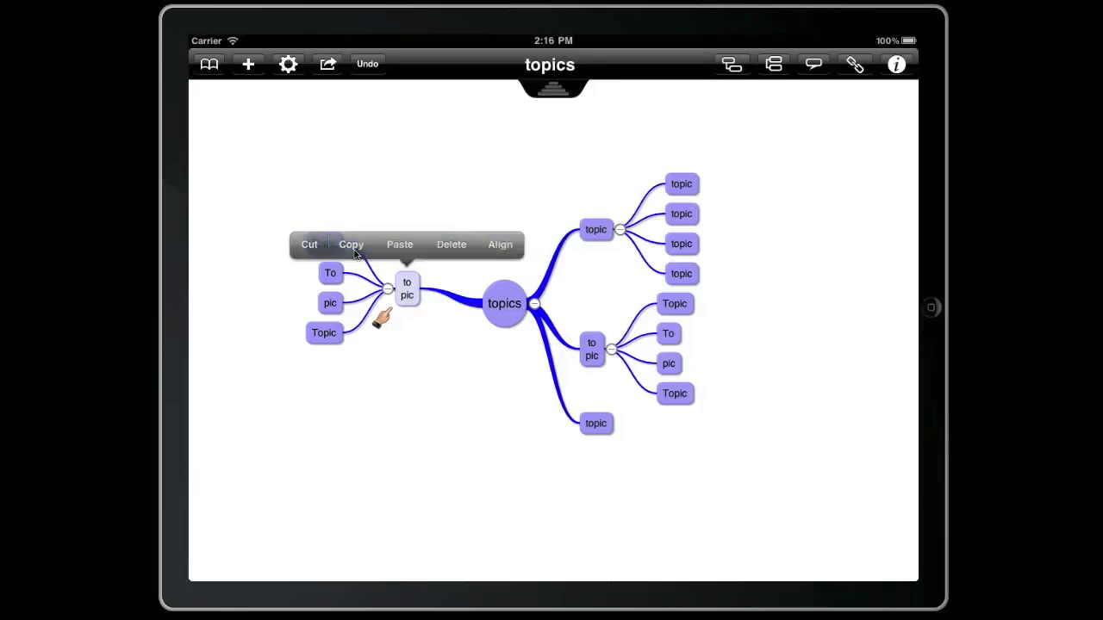
click(435, 180)
click(444, 131)
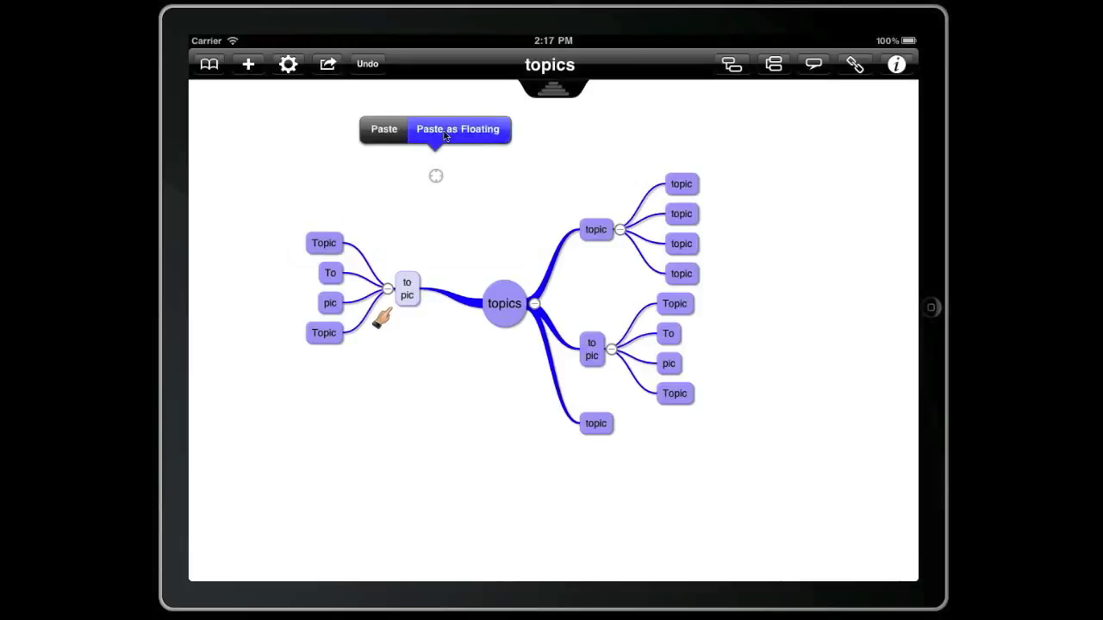
drag(436, 145, 466, 143)
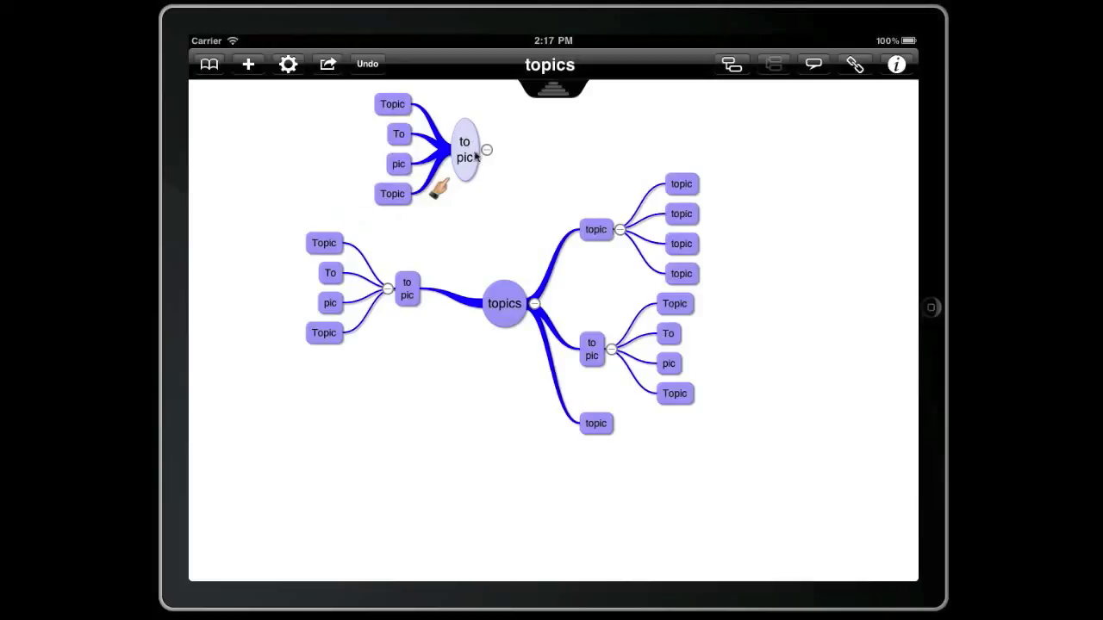
Move the left to pic branch under the floating Topic node, then merge the floating branch into topics.
drag(410, 303, 383, 230)
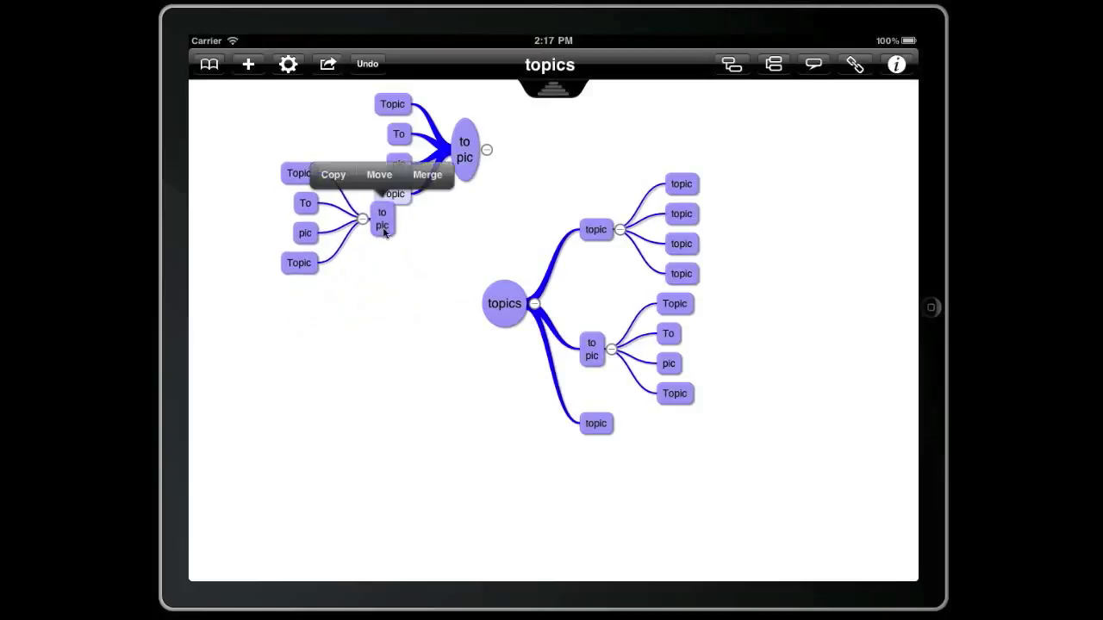
click(383, 180)
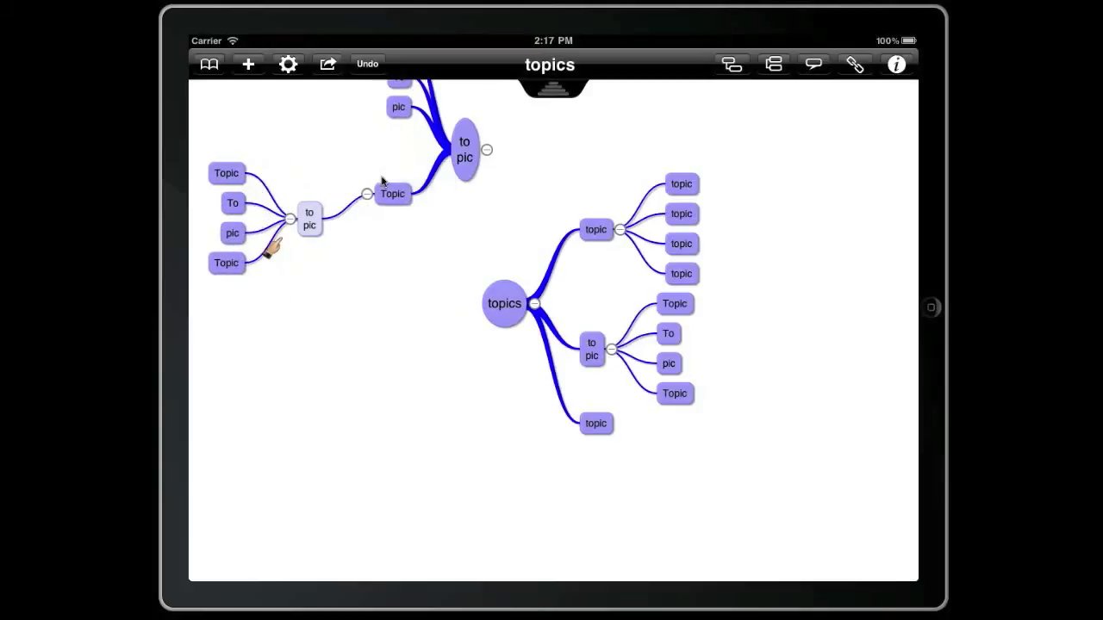
drag(457, 160, 479, 301)
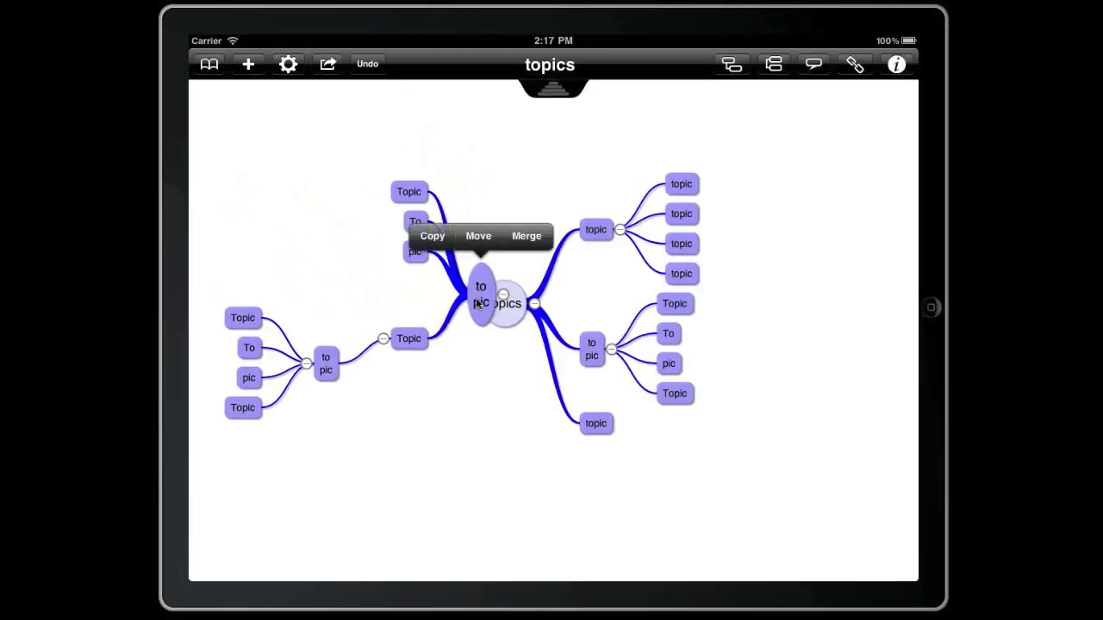
click(534, 241)
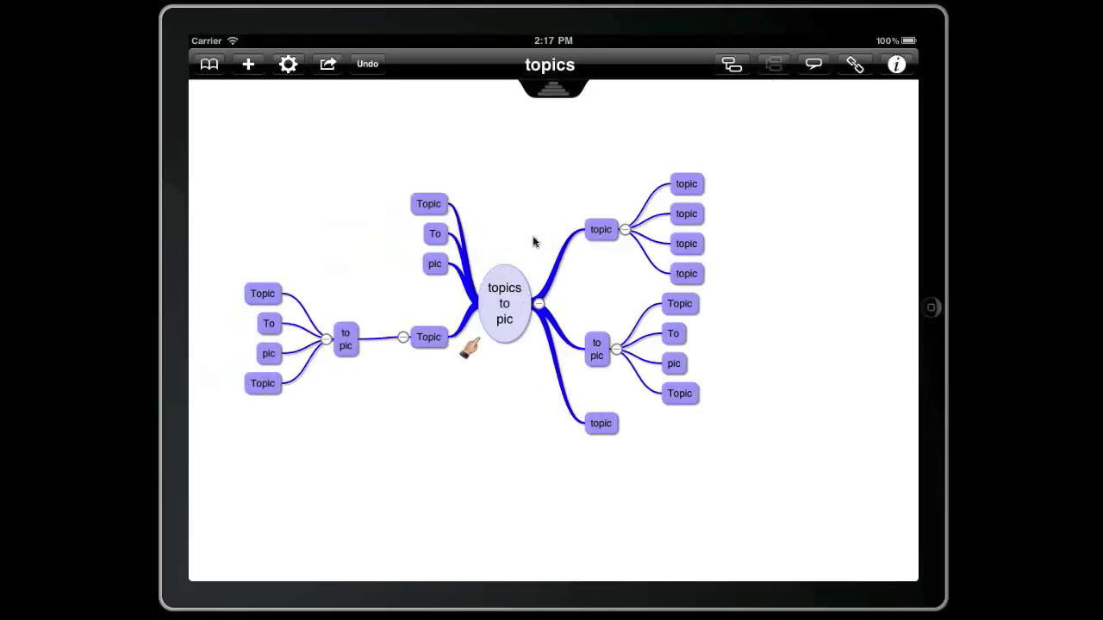